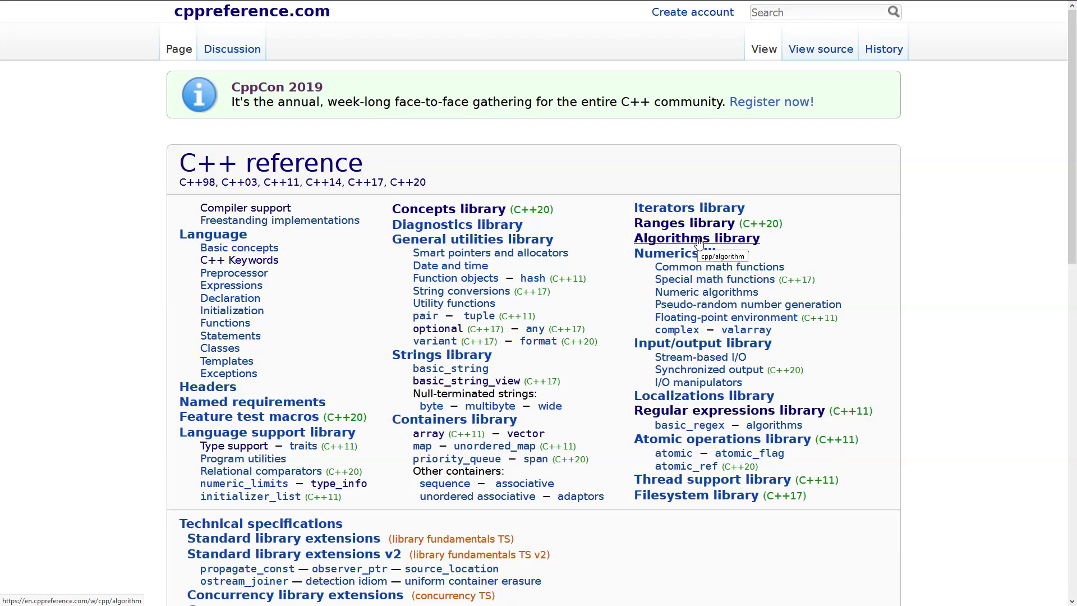
Open the Algorithms library reference page from the cppreference main page
left_click(696, 239)
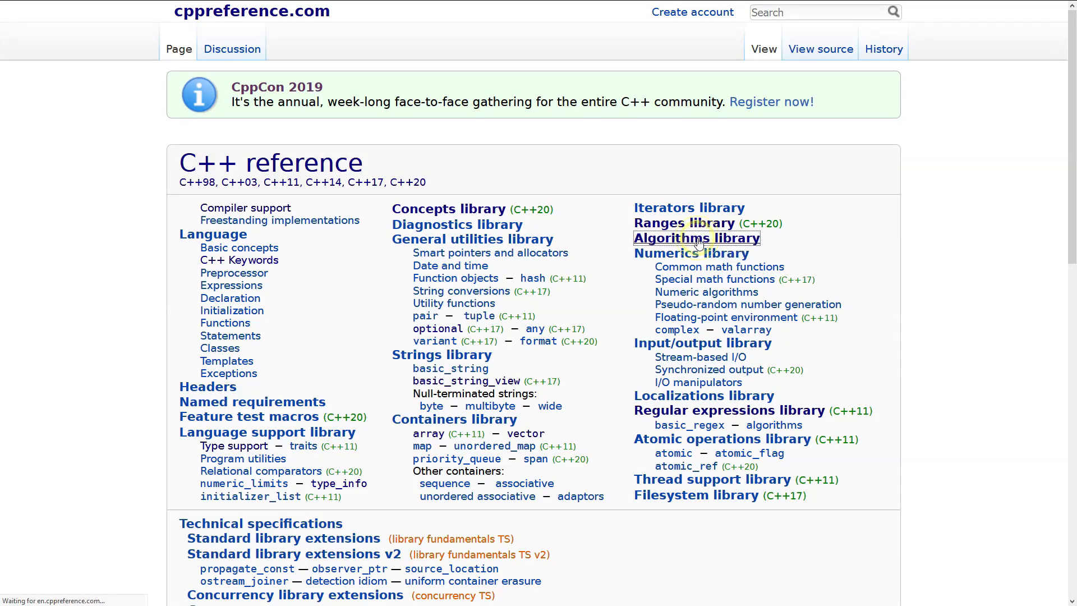
scroll(588, 318, "down", 6)
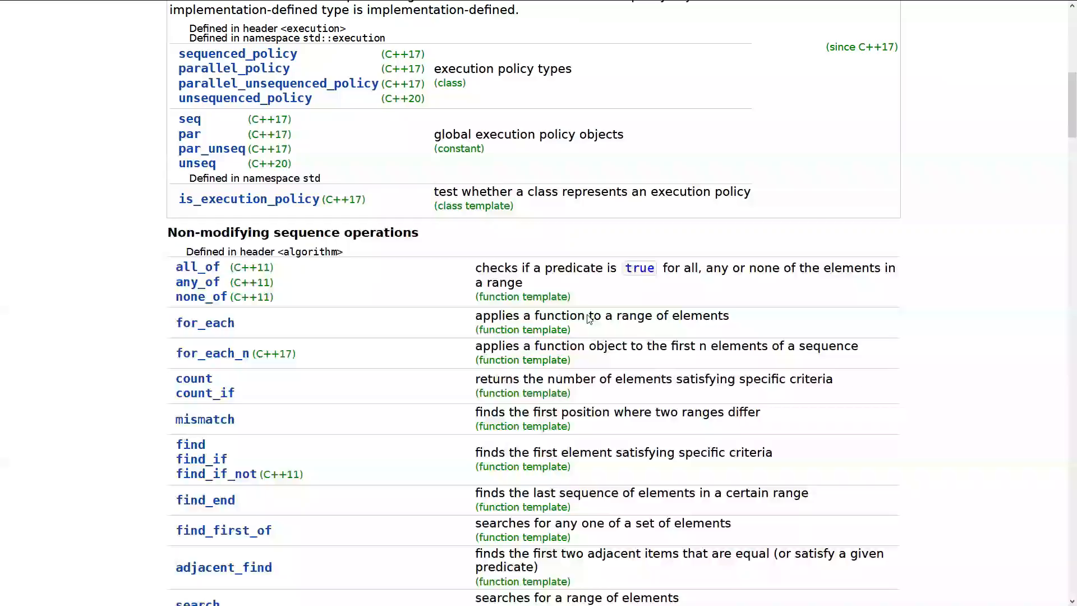
scroll(588, 318, "down", 1)
scroll(588, 318, "down", 3)
scroll(588, 319, "down", 1)
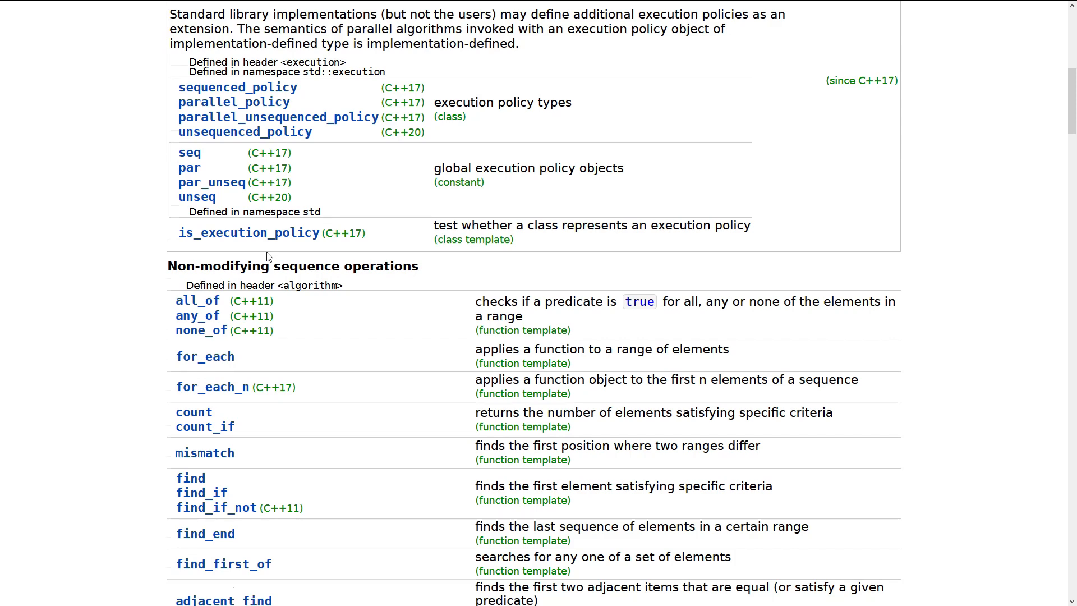
scroll(268, 256, "down", 7)
scroll(268, 257, "up", 8)
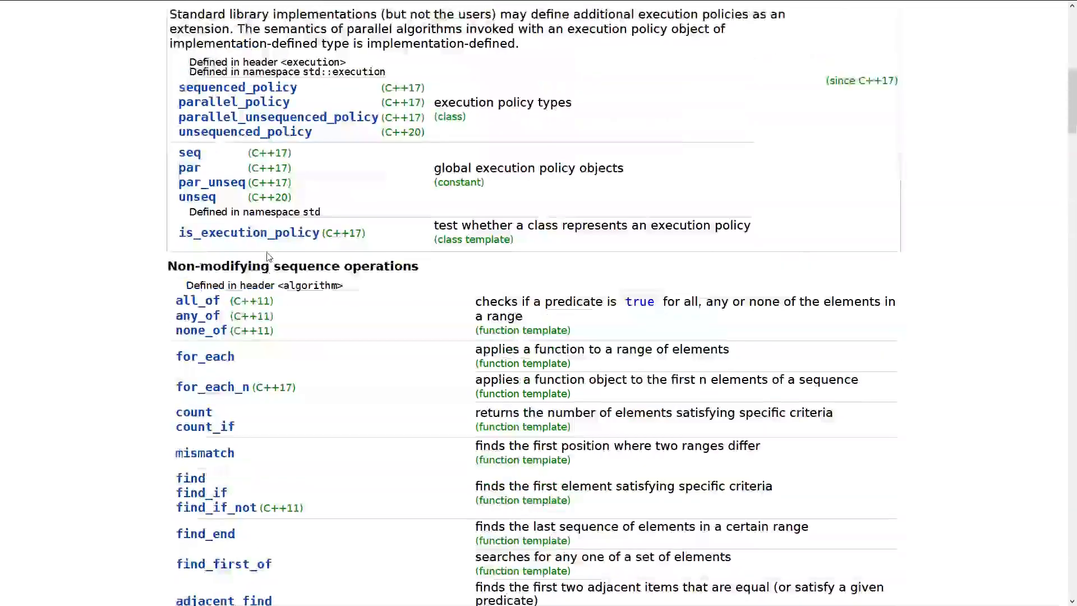
scroll(268, 256, "down", 1)
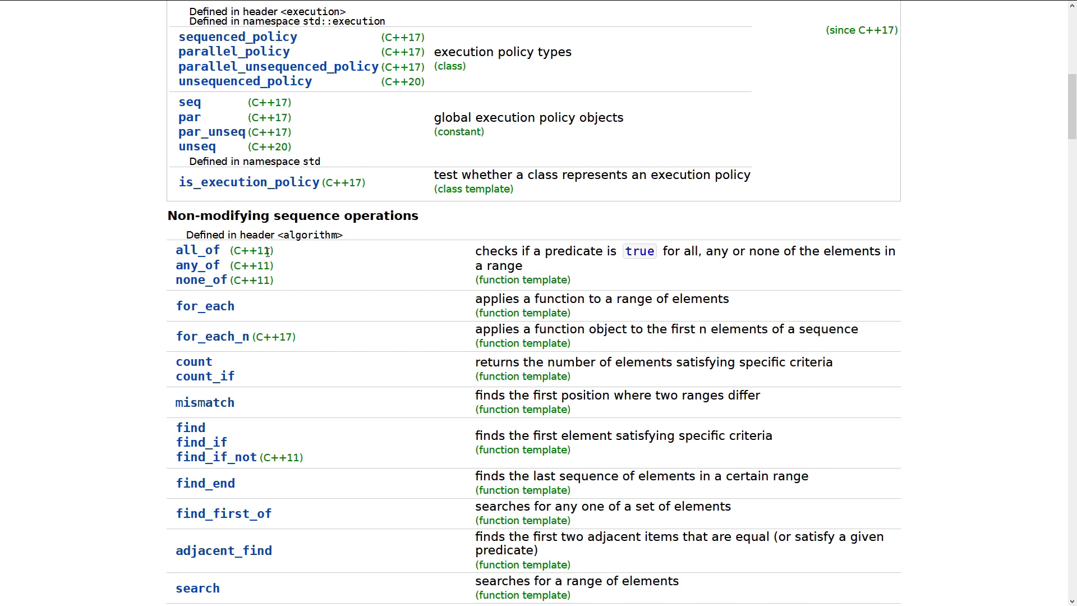
scroll(268, 257, "down", 3)
scroll(268, 257, "down", 5)
scroll(267, 257, "down", 2)
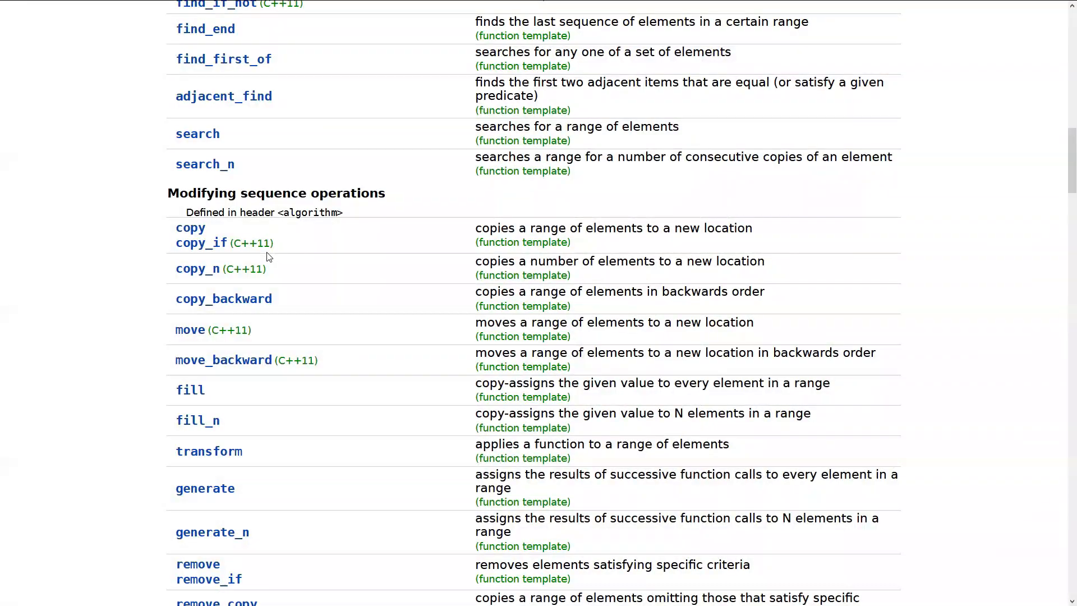
scroll(267, 257, "down", 7)
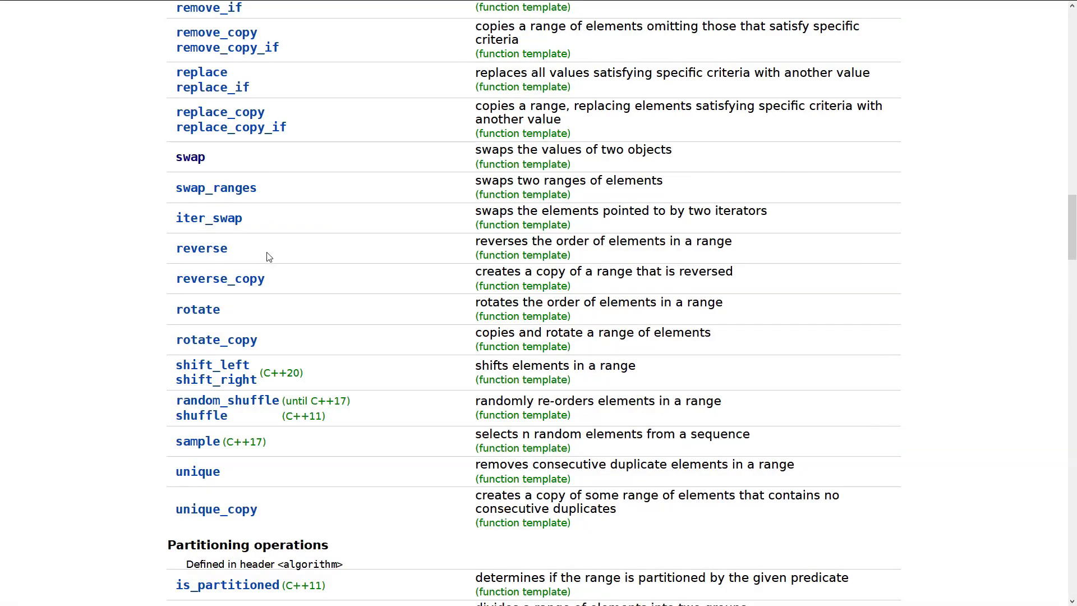
scroll(268, 257, "down", 3)
scroll(268, 257, "down", 3)
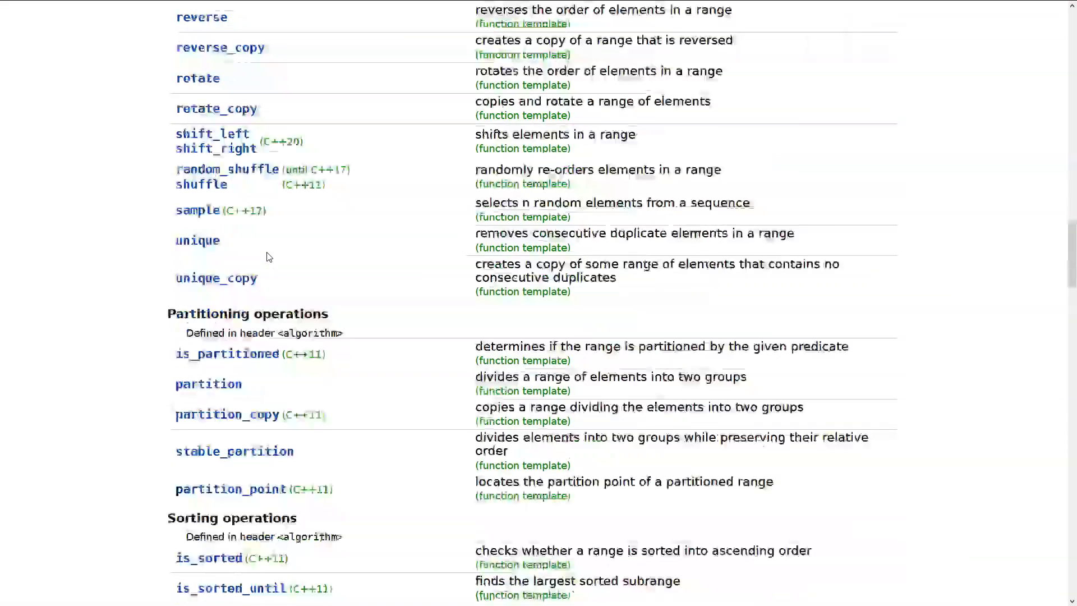
scroll(267, 256, "up", 7)
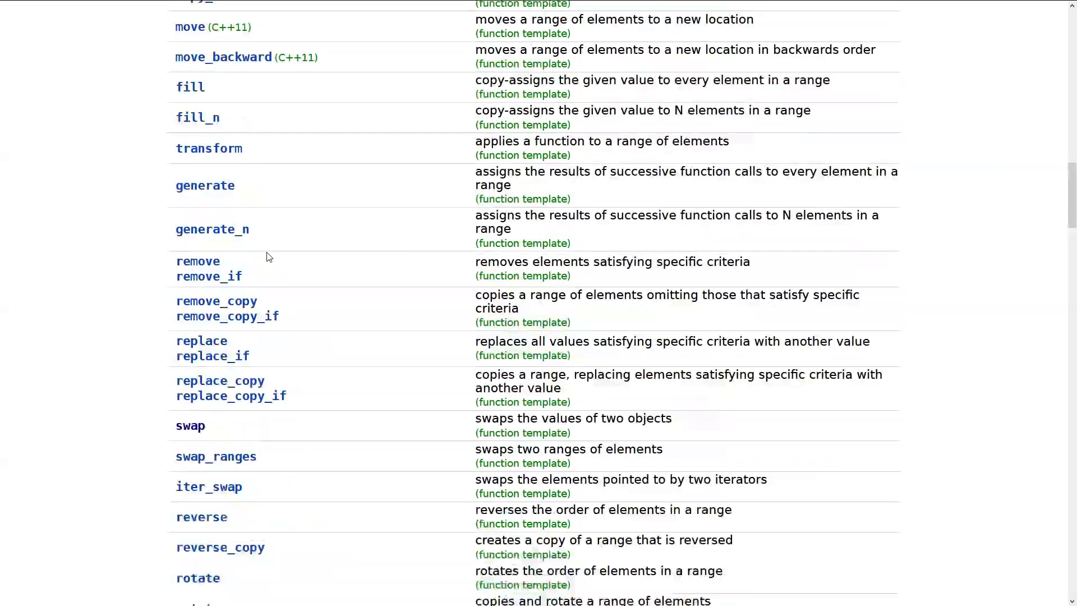
scroll(268, 257, "down", 6)
scroll(267, 257, "up", 7)
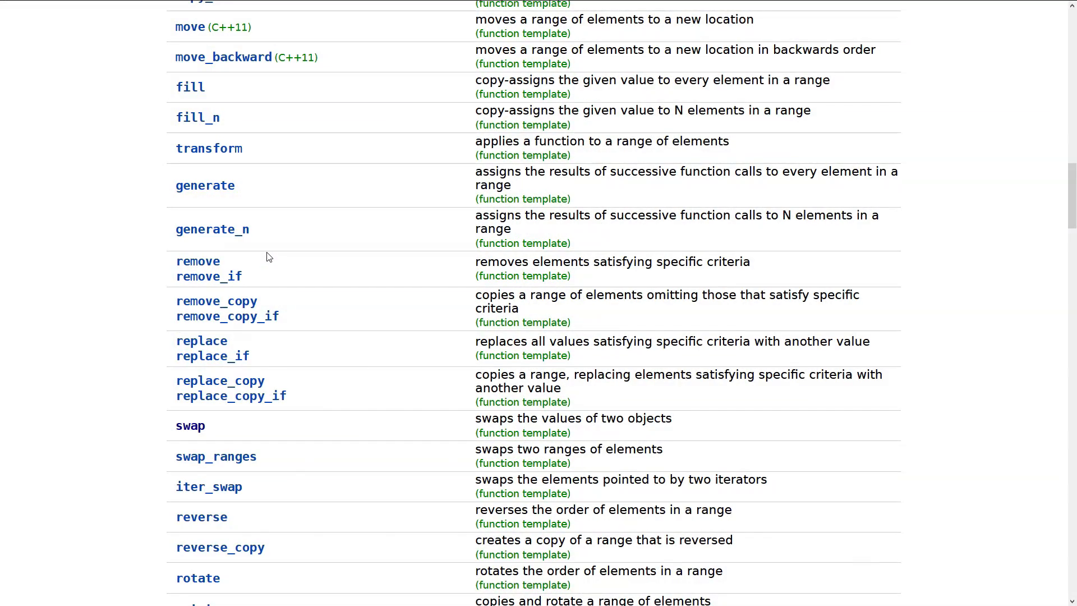
left_click(204, 187)
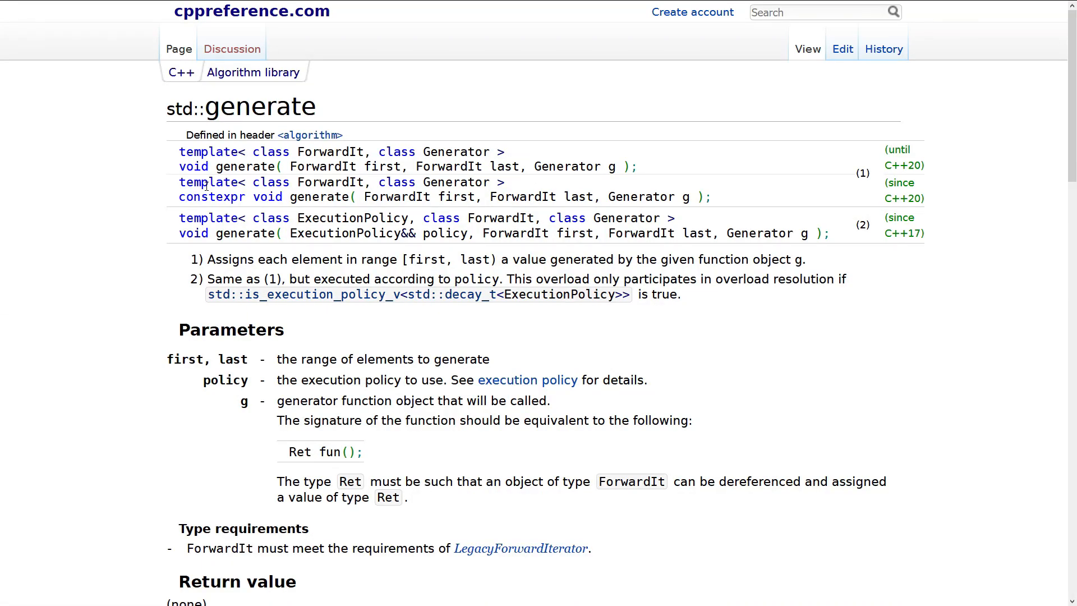
mouse_move(179, 151)
left_mouse_down()
mouse_move(638, 150)
mouse_move(648, 175)
left_mouse_up()
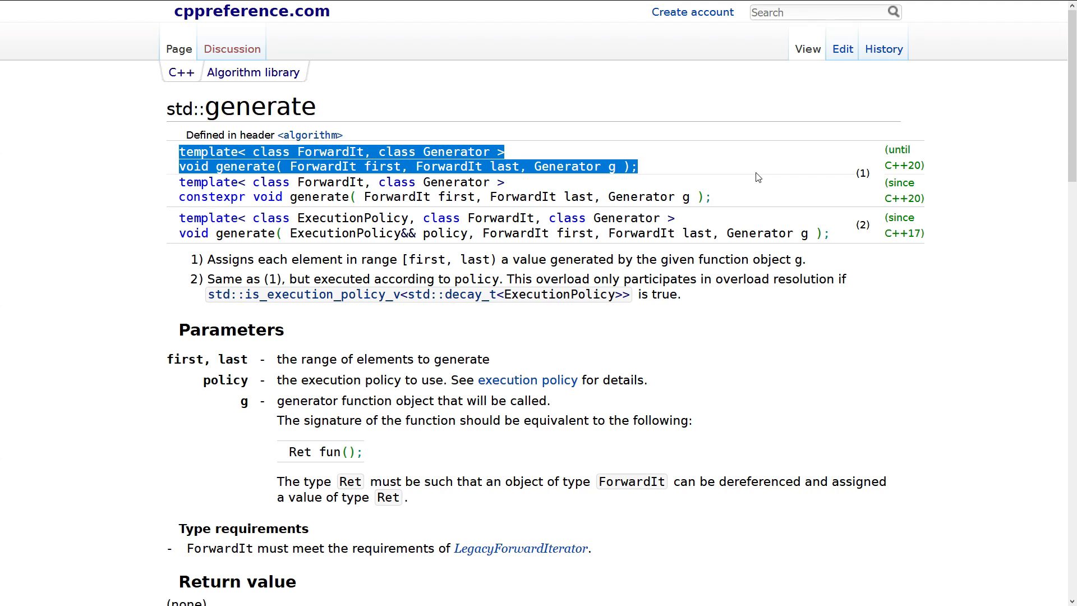
left_click_drag(883, 150, 928, 169)
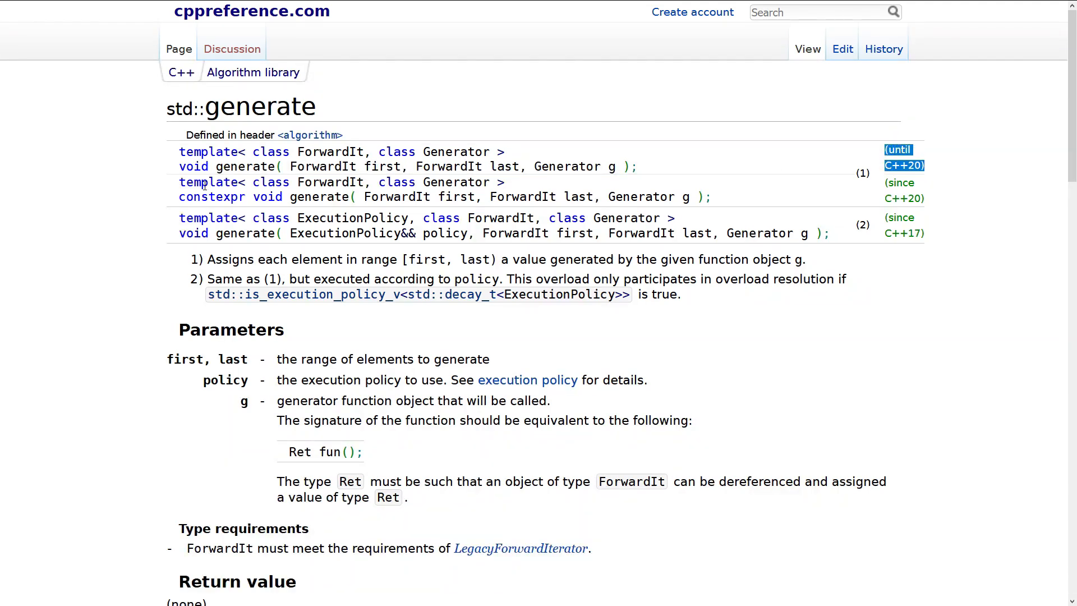
mouse_move(179, 182)
left_mouse_down()
mouse_move(386, 197)
mouse_move(846, 180)
left_mouse_up()
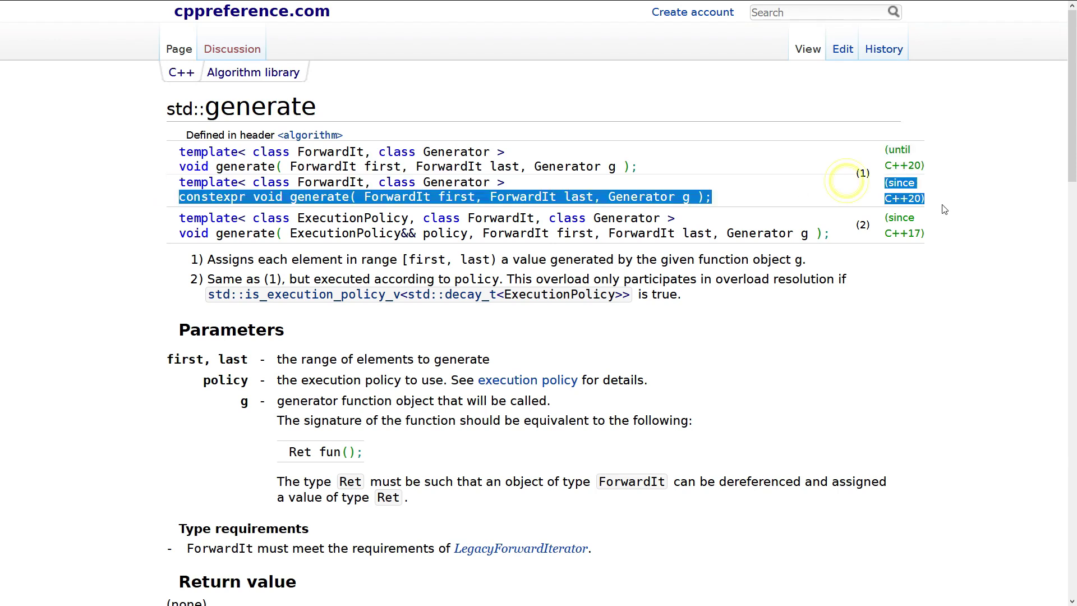
left_click(964, 208)
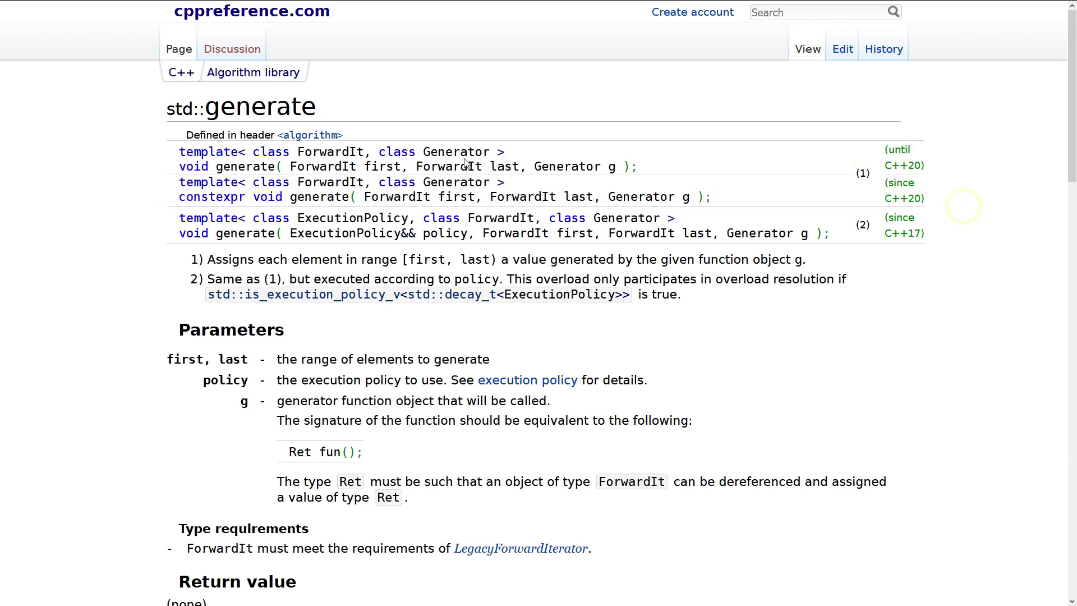
double_click(195, 197)
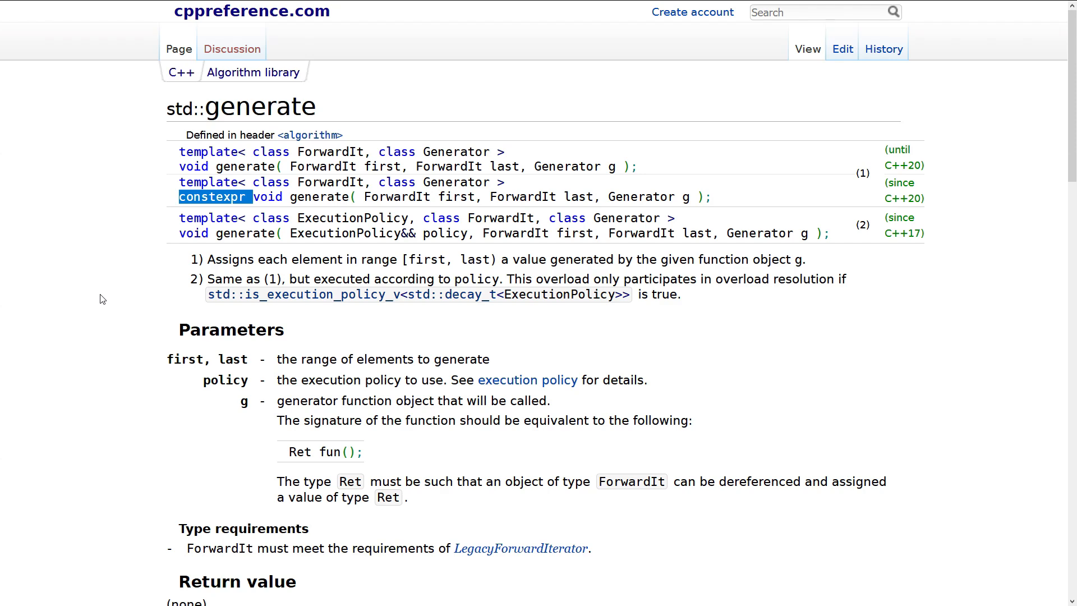
key("alt+Left")
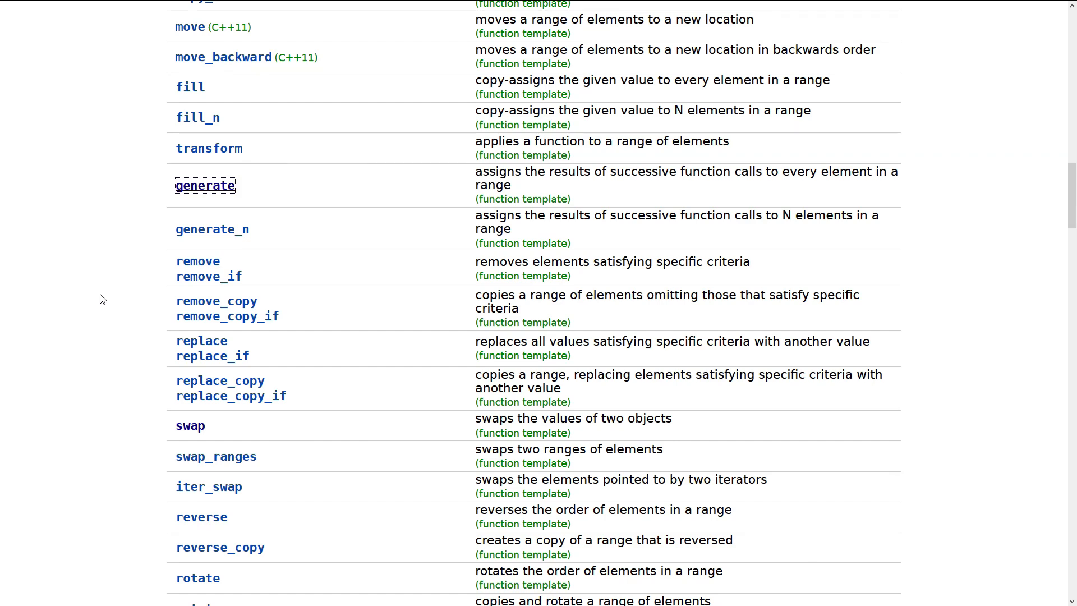
left_click(190, 87)
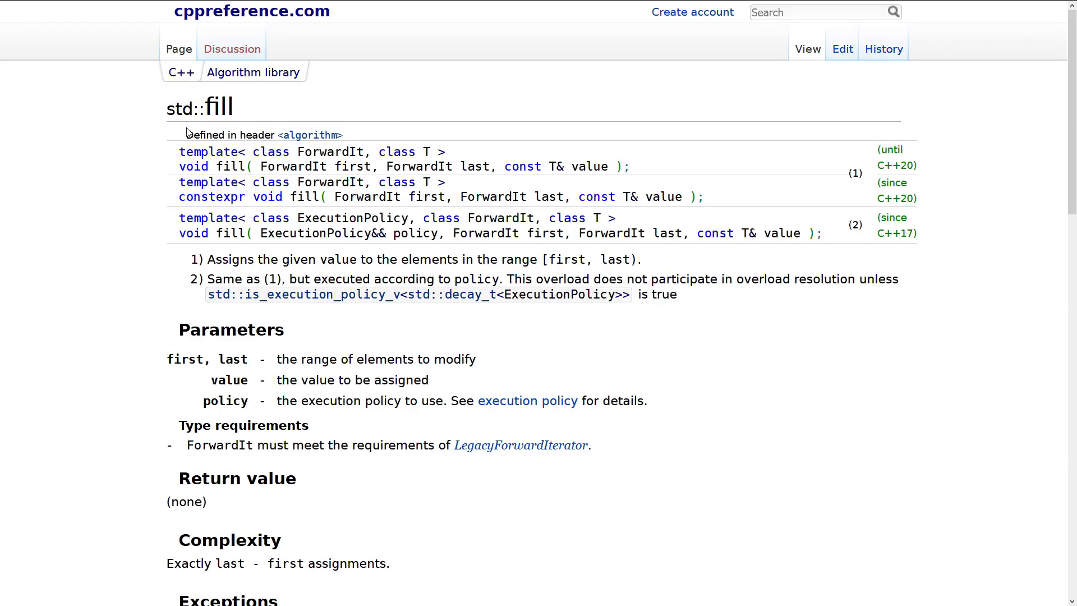
double_click(197, 197)
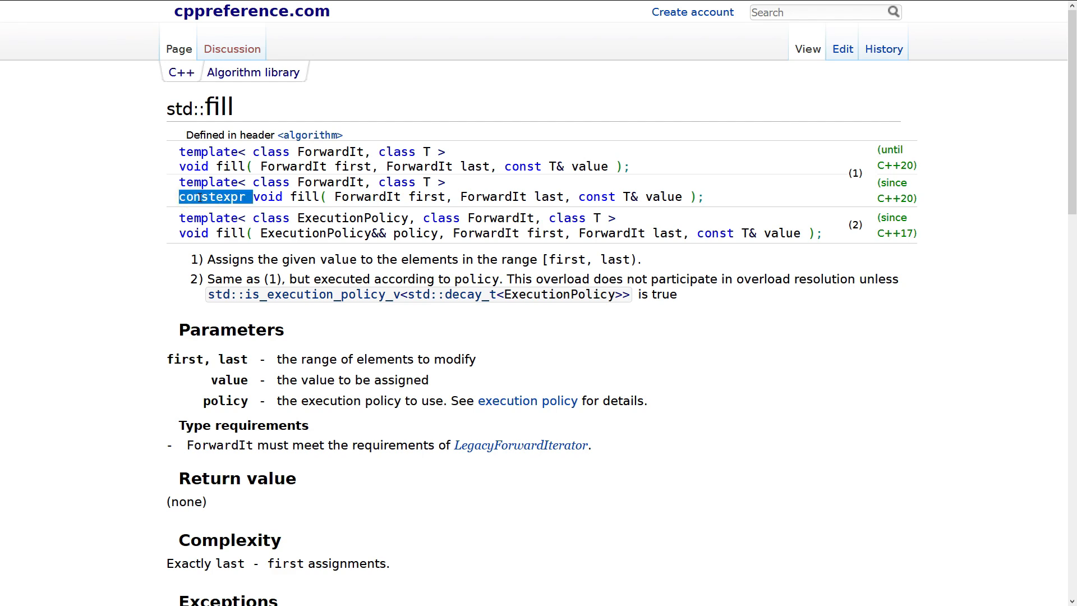
key("alt+Left")
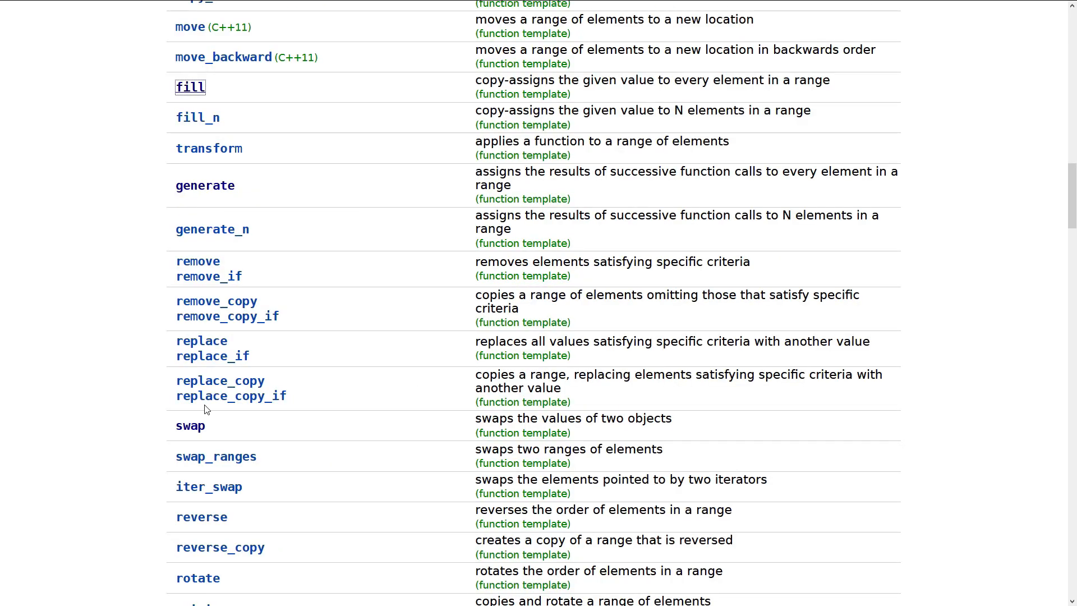
left_click(190, 425)
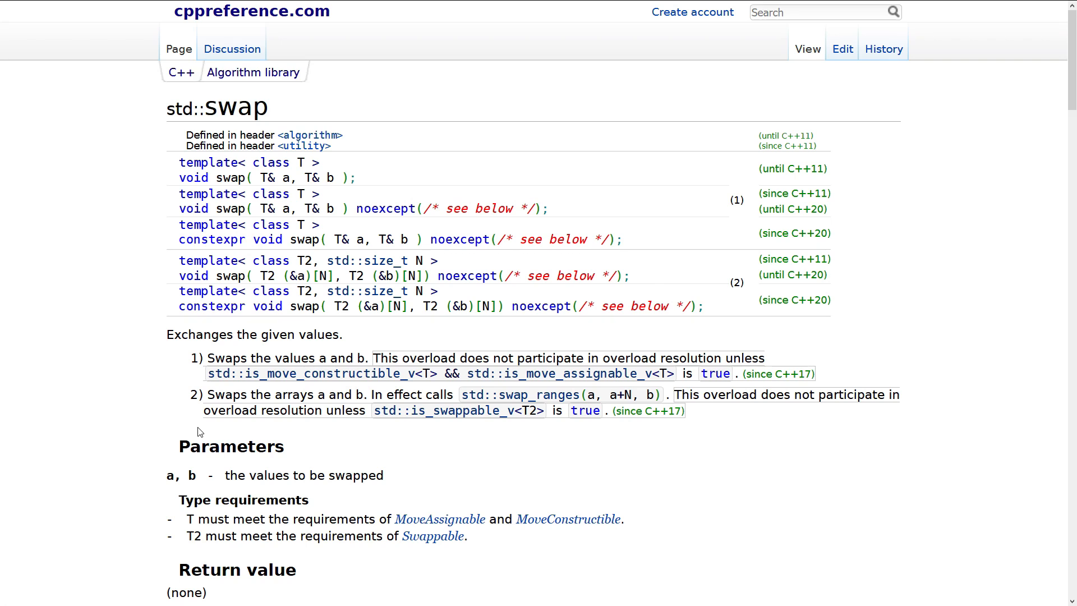
double_click(194, 208)
key("alt+Left")
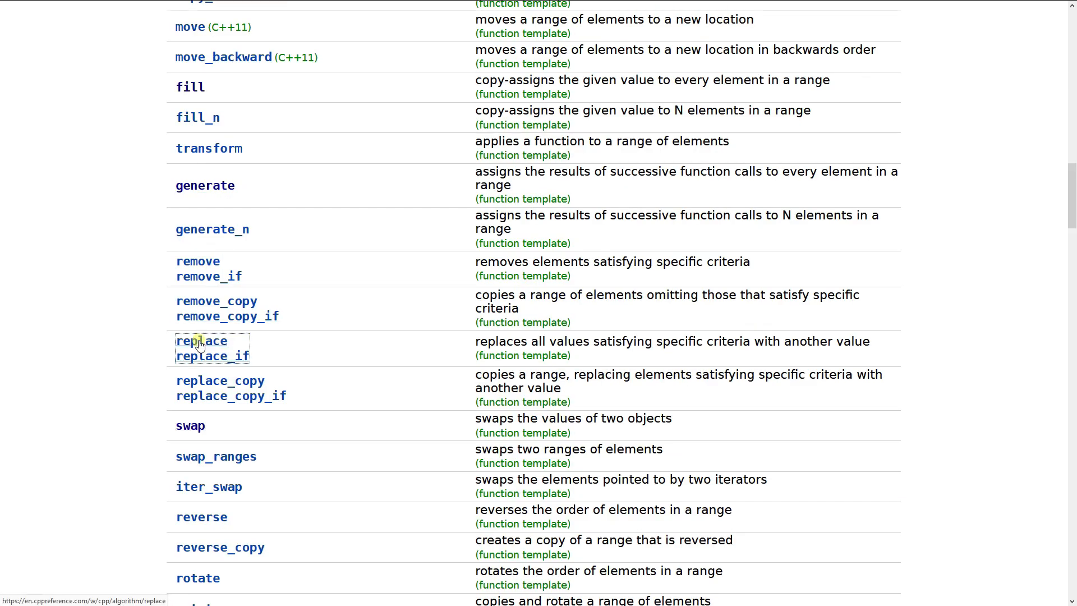
View the std::replace page, return to the algorithm list, and open std::sample
left_click(200, 341)
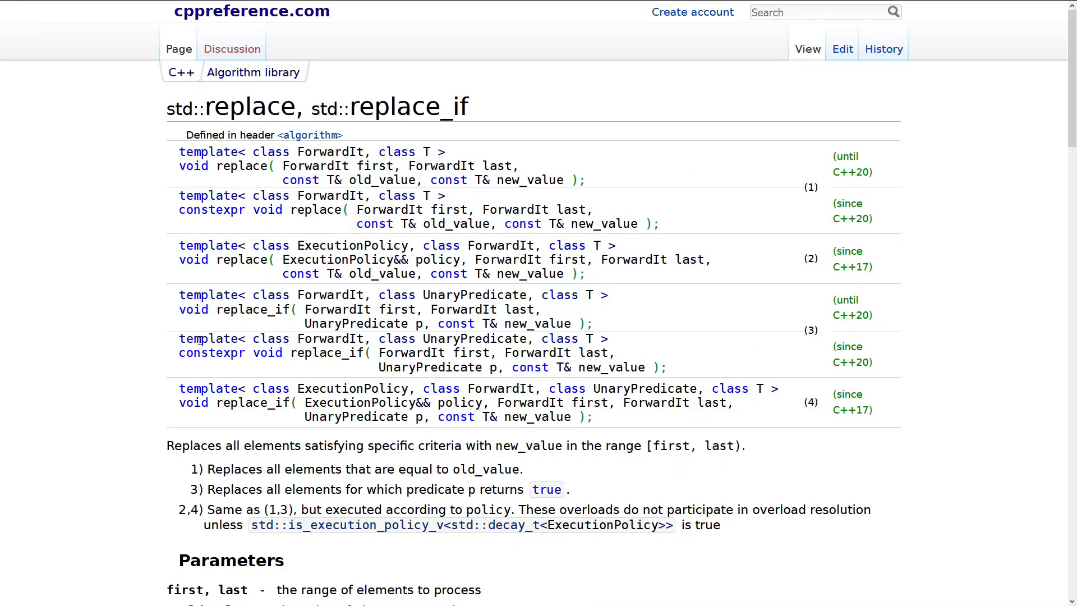
key("alt+Left")
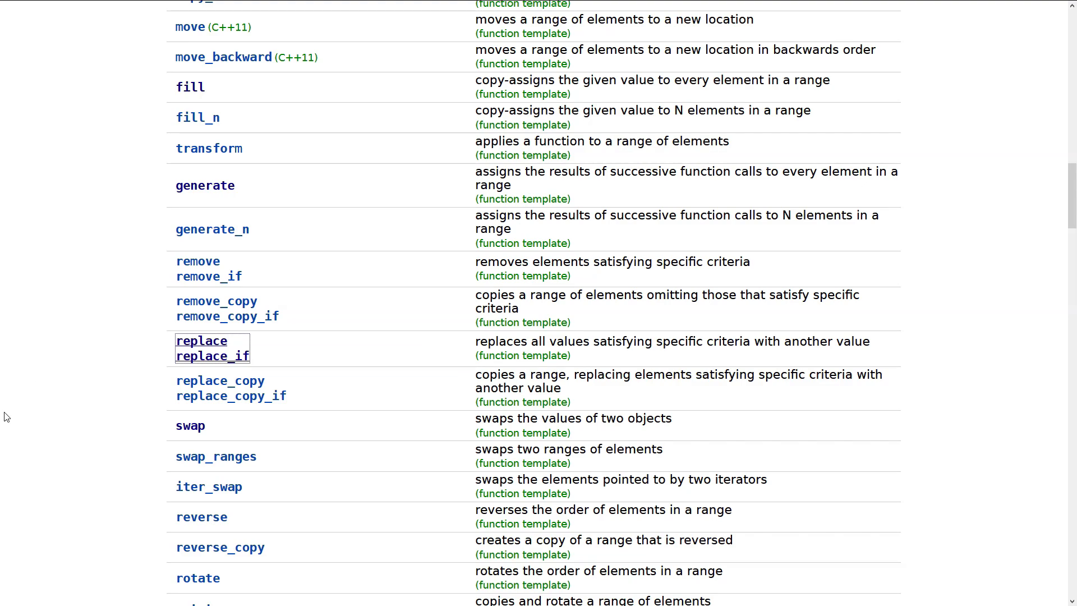
scroll(5, 416, "down", 5)
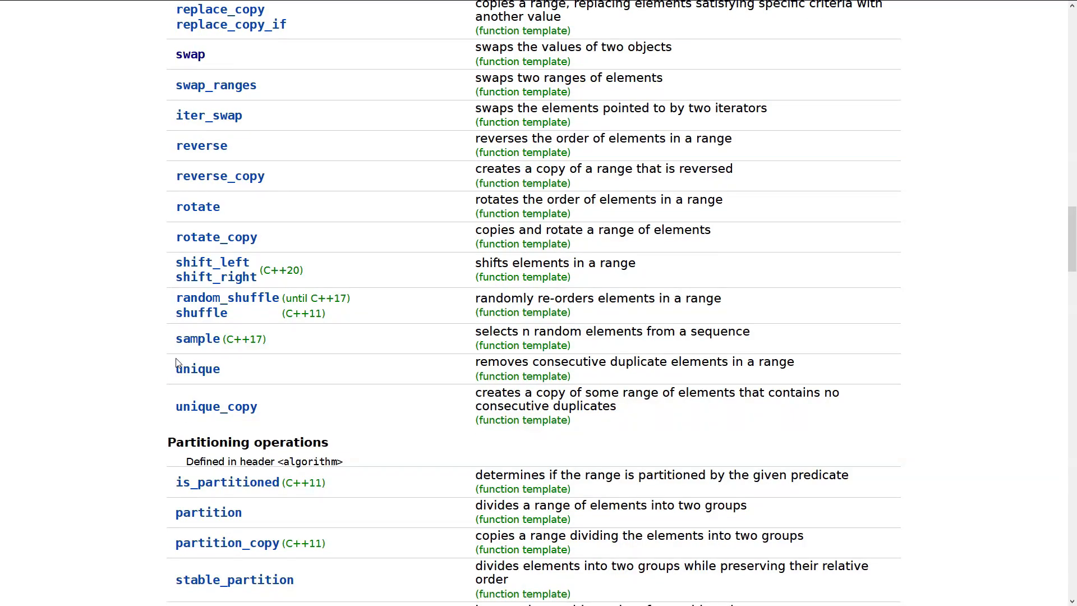
left_click(197, 339)
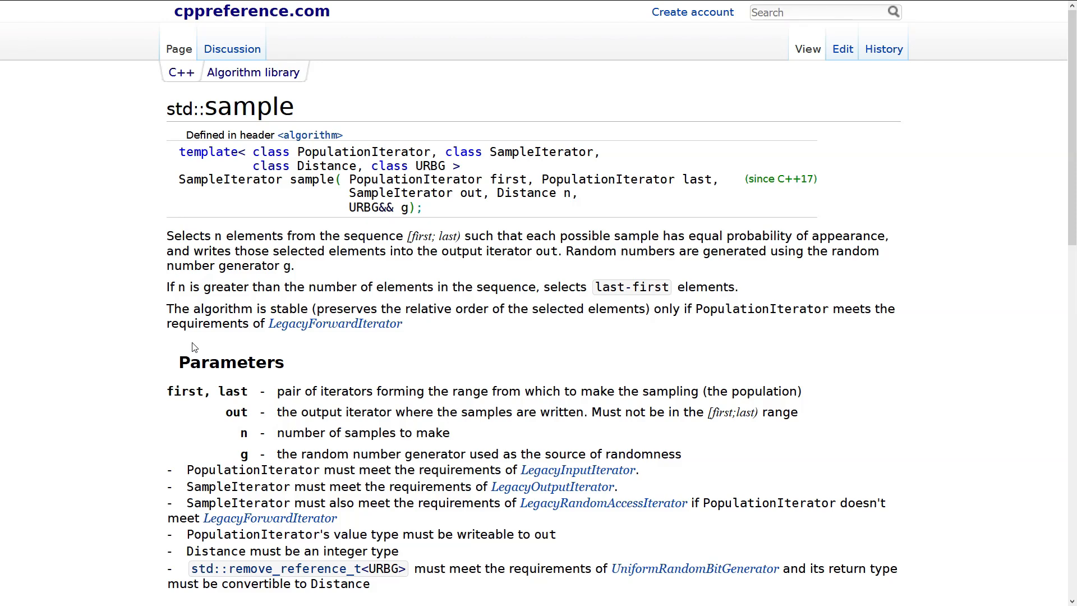
Revisit std::sample, then back out to the C++ reference main page
key("alt+Left")
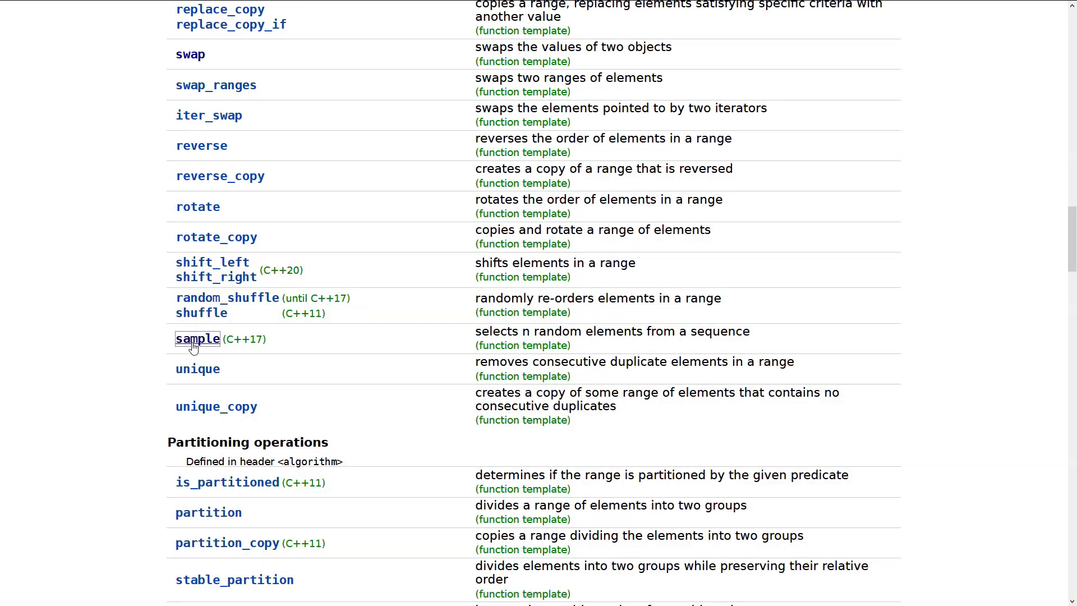
left_click(197, 340)
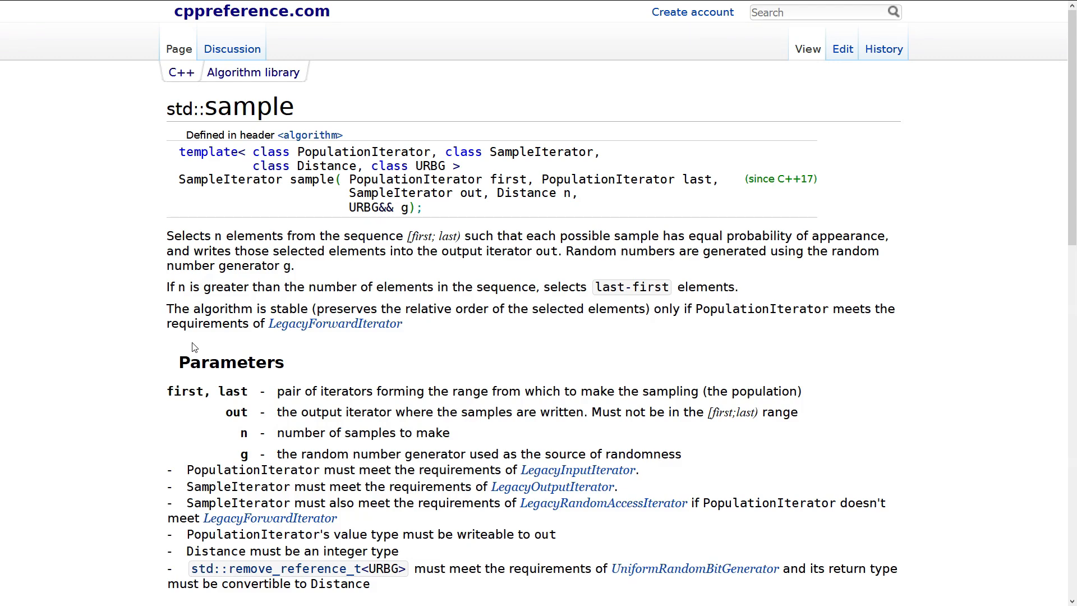
key("alt+Left")
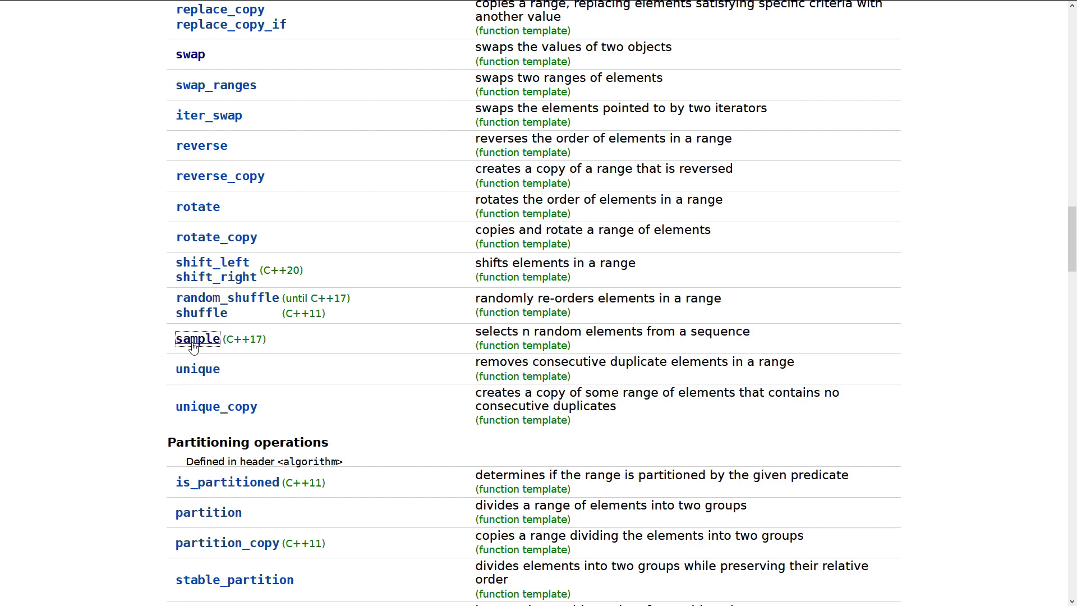
scroll(193, 347, "down", 6)
scroll(193, 346, "down", 6)
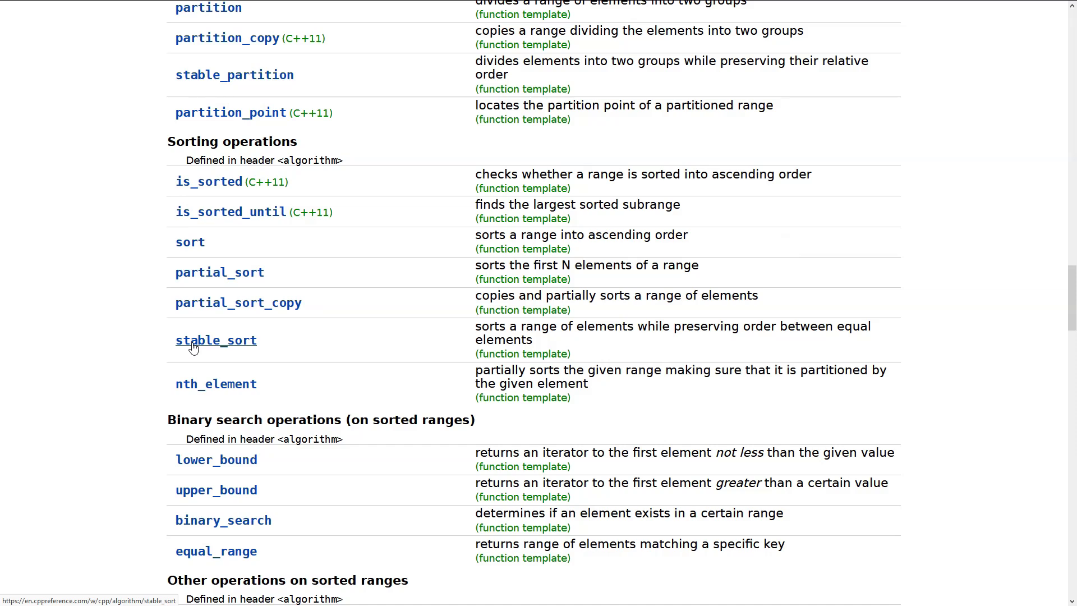
key("alt+Left")
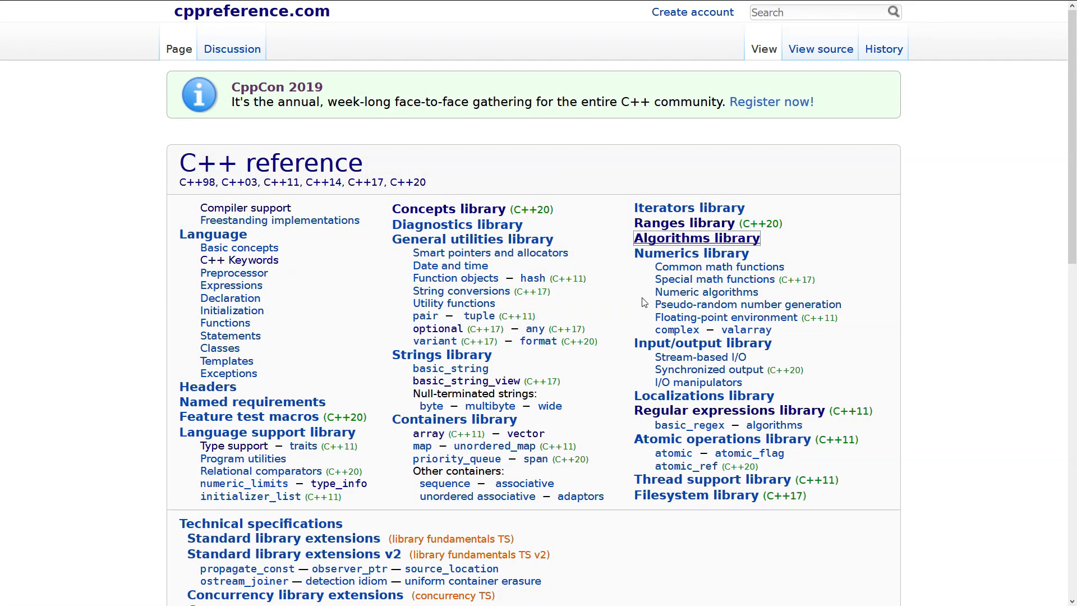
Open the Numerics library page and follow its accumulate link
left_click(683, 256)
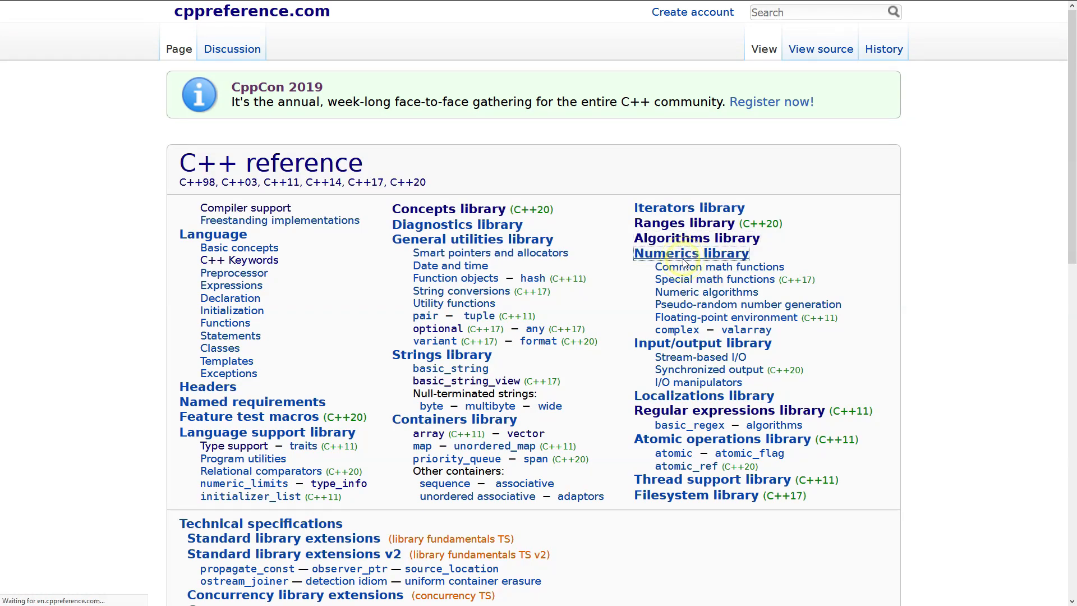
scroll(683, 263, "down", 8)
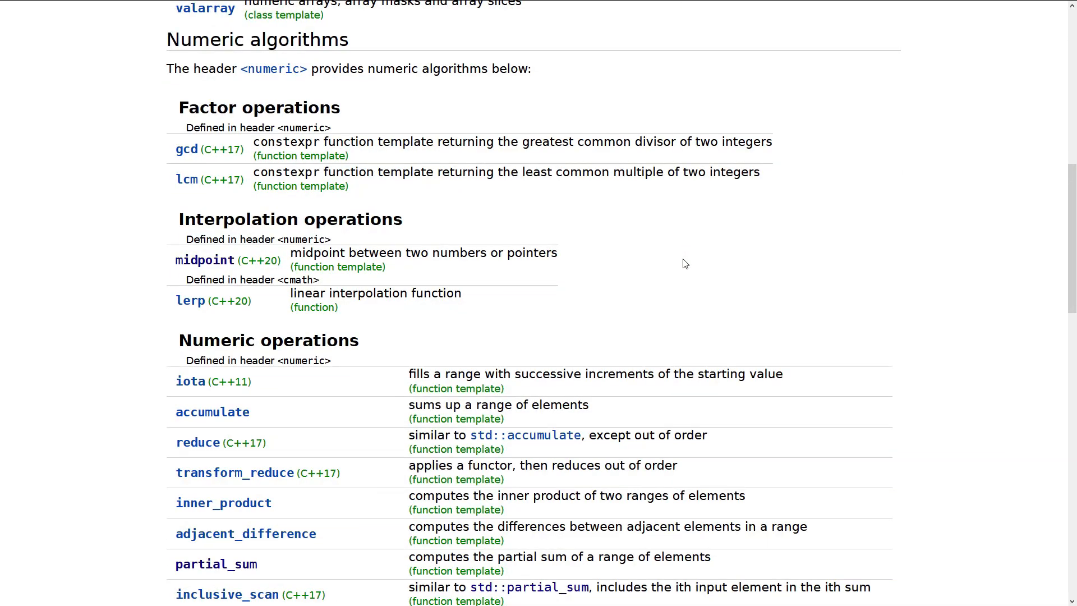
left_click(223, 412)
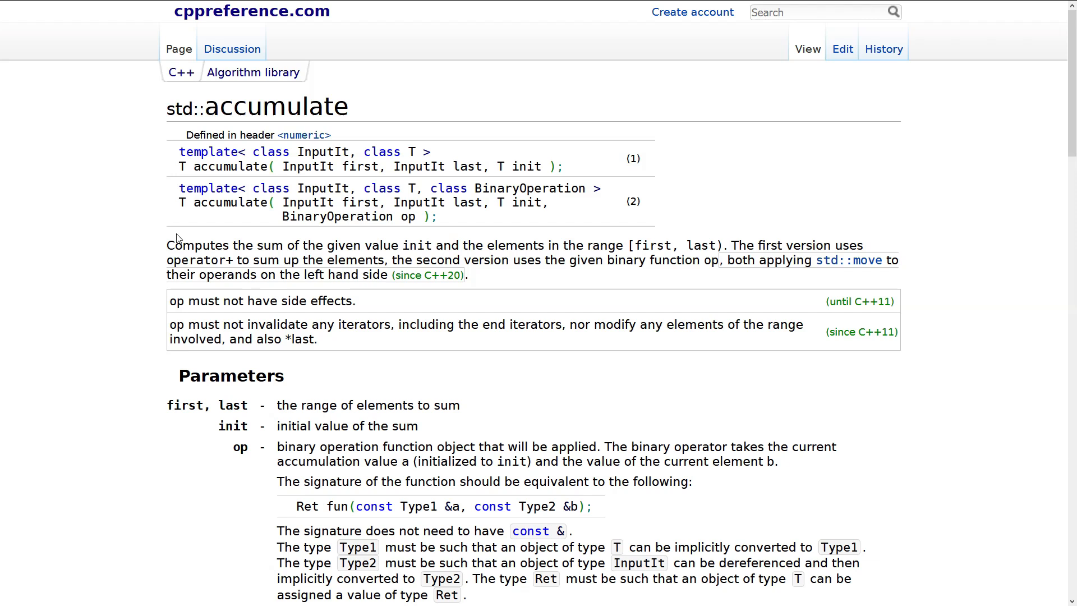
Select the return type T in std::accumulate's second signature
double_click(181, 203)
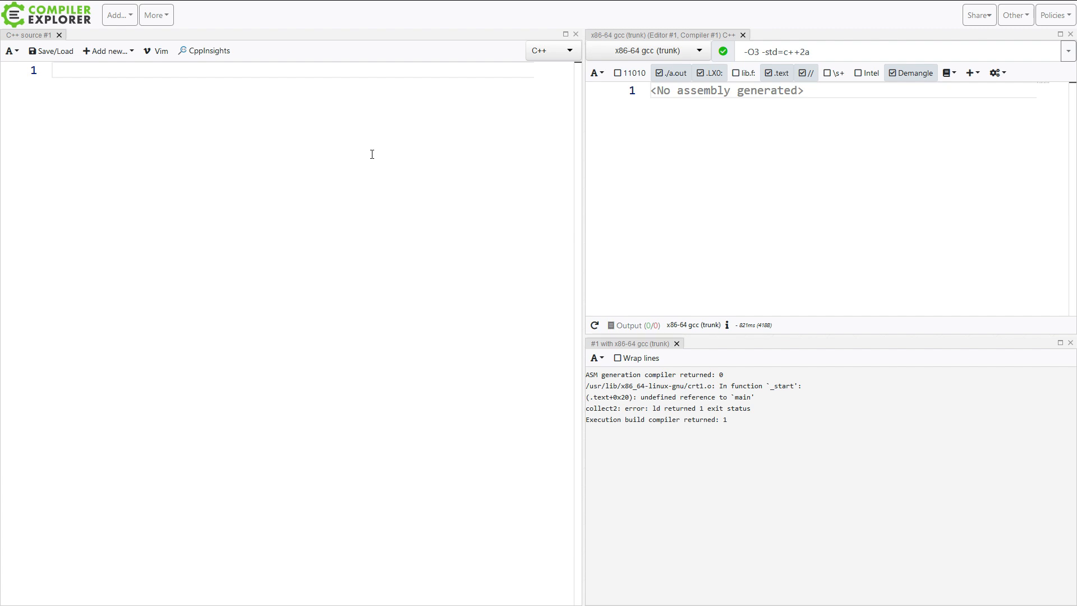
Write constexpr auto sort(auto data) that includes <algorithm>, calls std::sort on data and returns it
key("Return")
type("constexpr auto sort()")
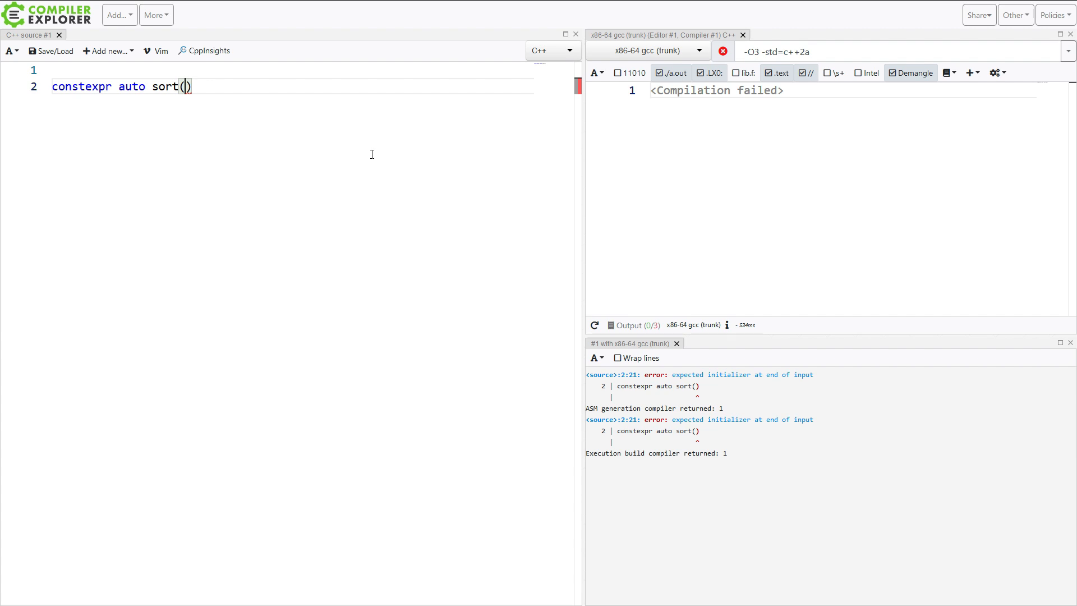
type("auto data")
key("End")
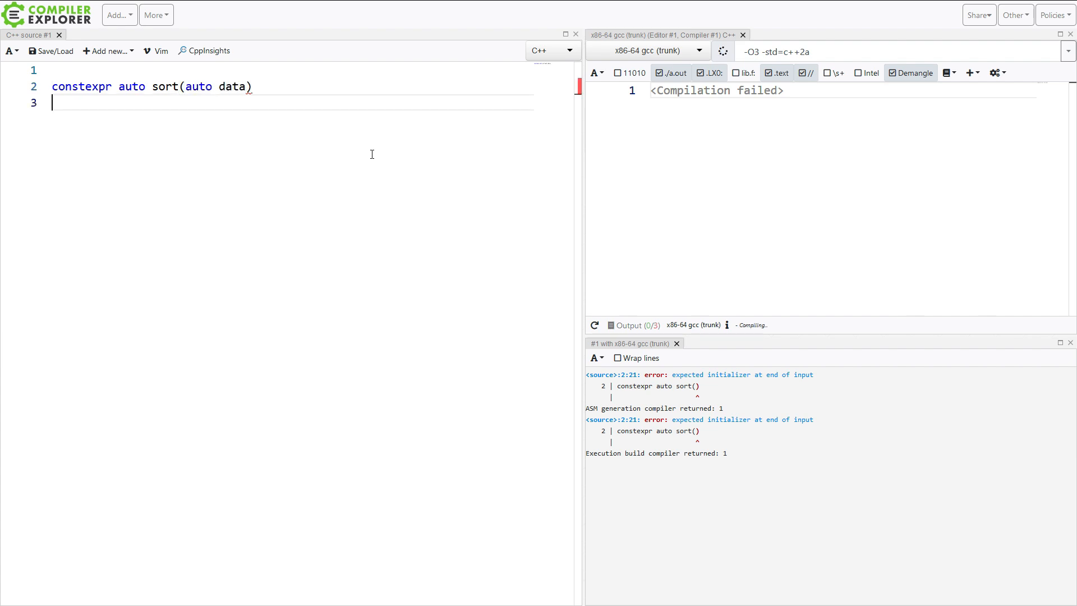
key("Return")
type("{")
key("Return")
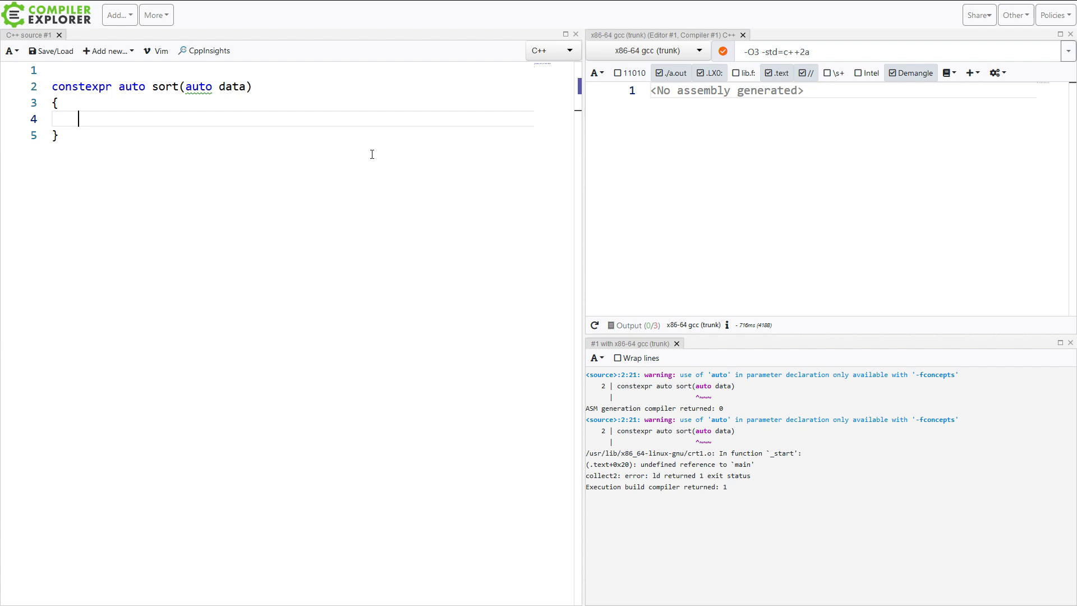
type("std::sort(begin()data), end(data)")
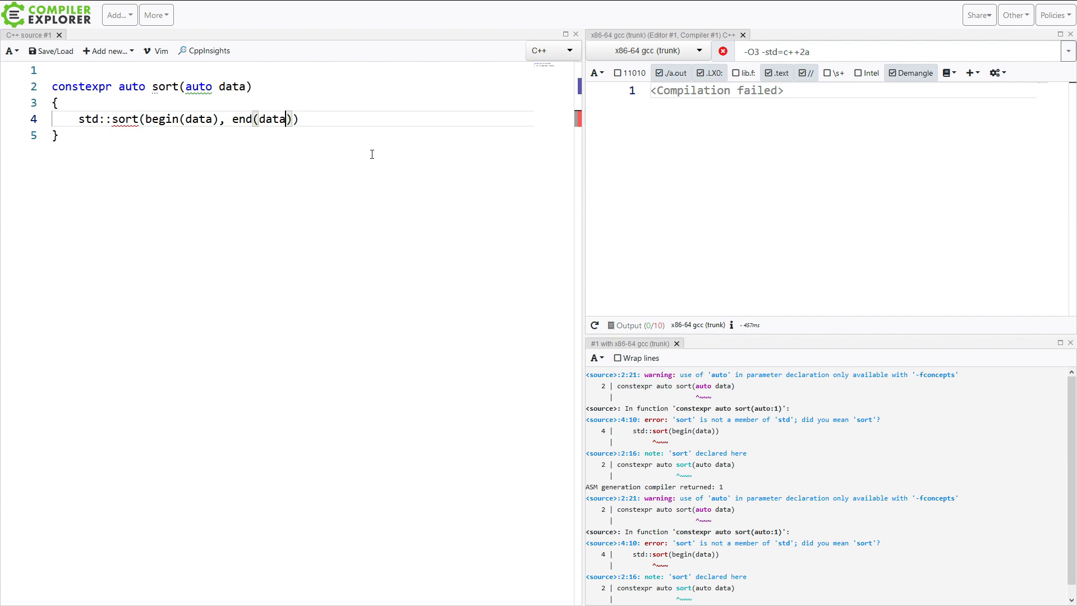
type(";#include <aglo")
key("BackSpace")
key("BackSpace")
key("BackSpace")
type("lgo")
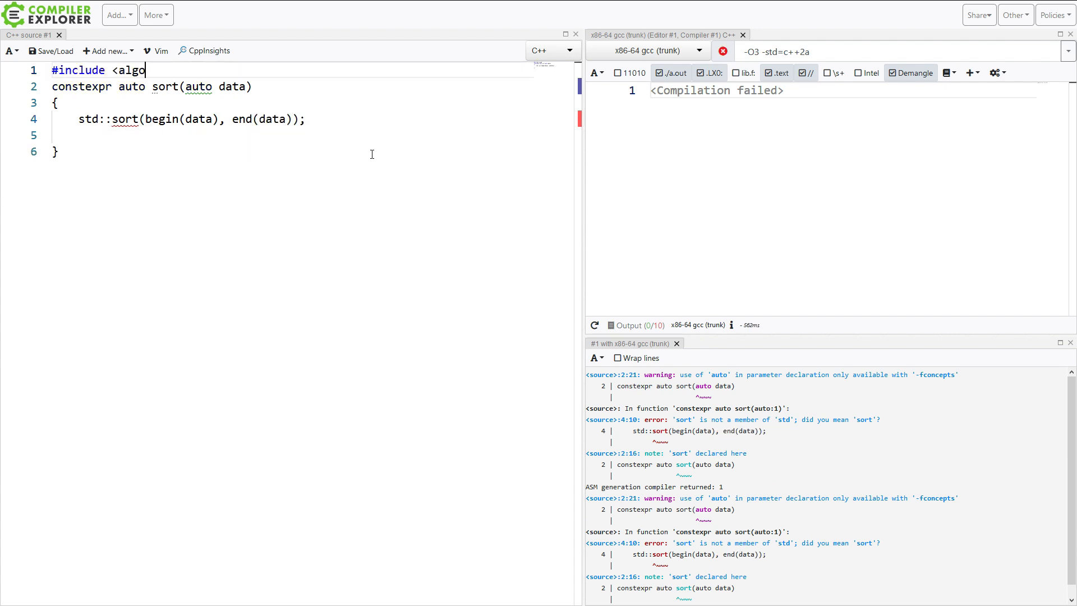
type("rithm>")
key("Return")
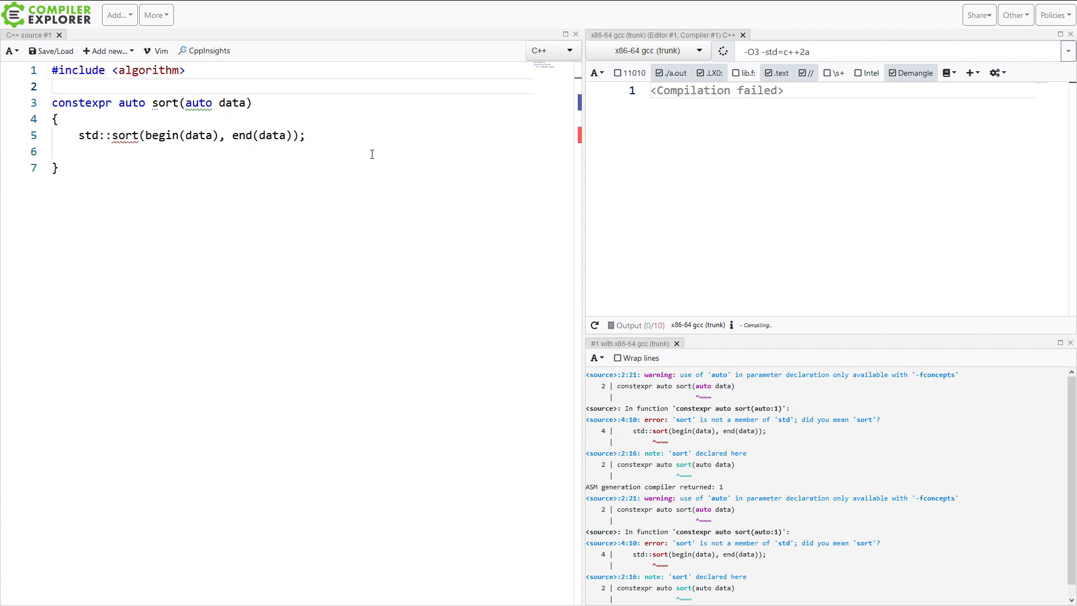
key("Down")
key("Down")
key("Down")
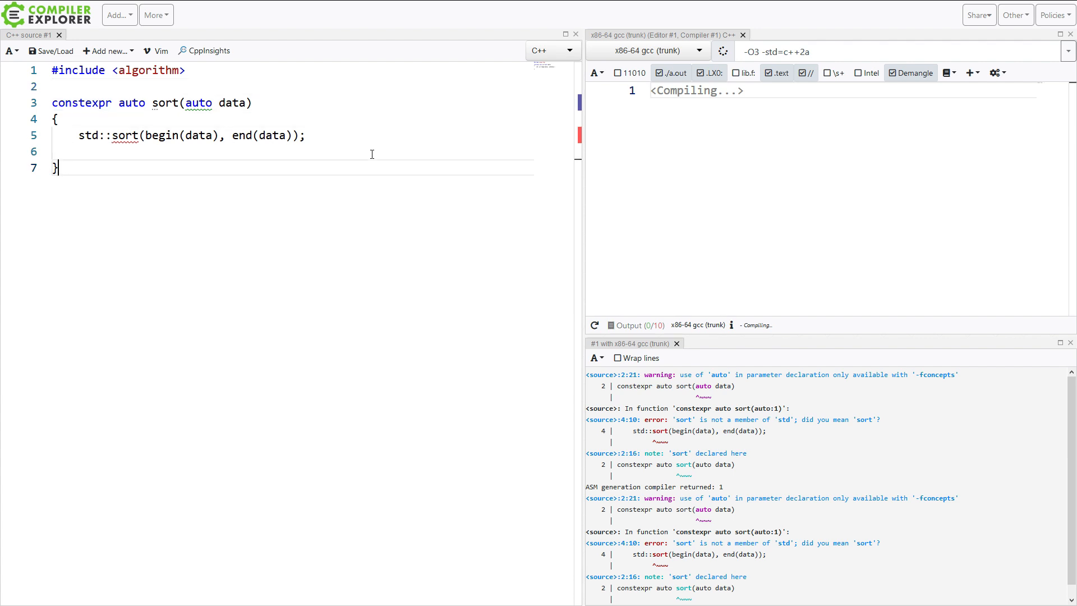
key("Up")
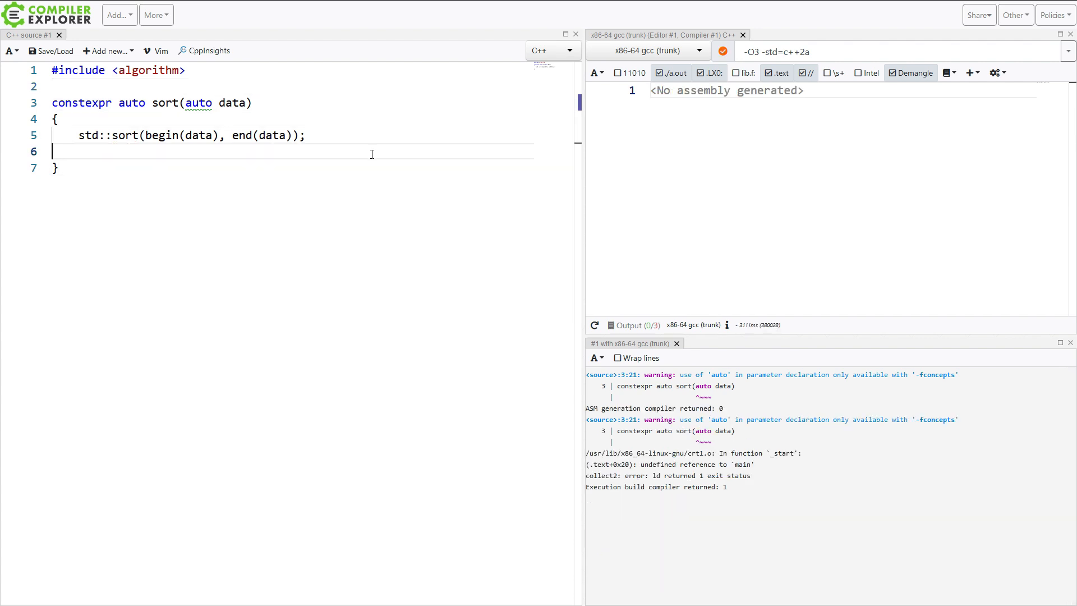
type("re")
type("turn data")
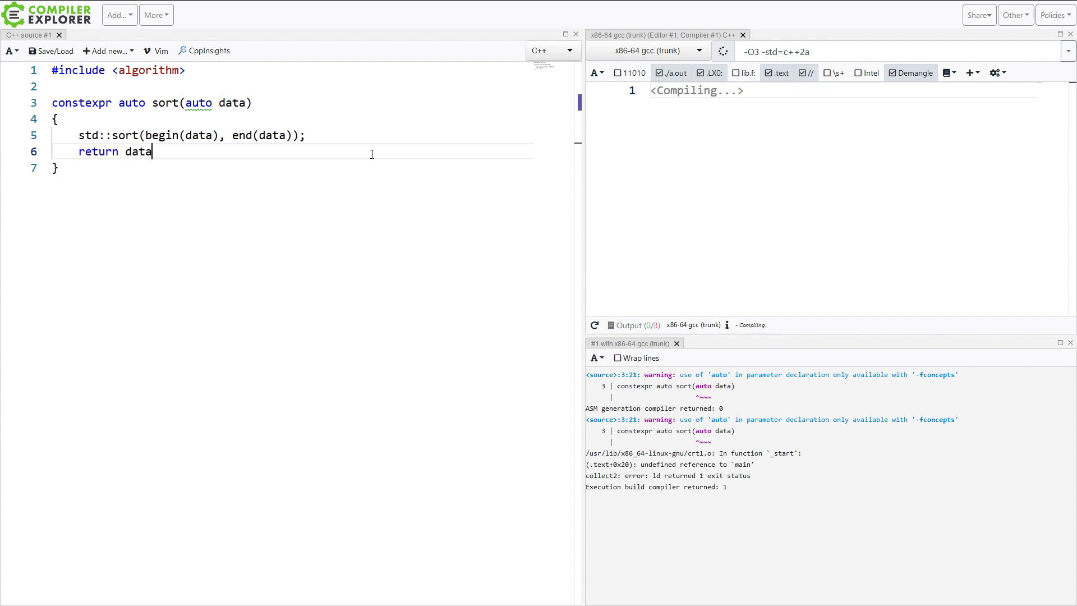
type(";")
key("Up")
key("Up")
key("Up")
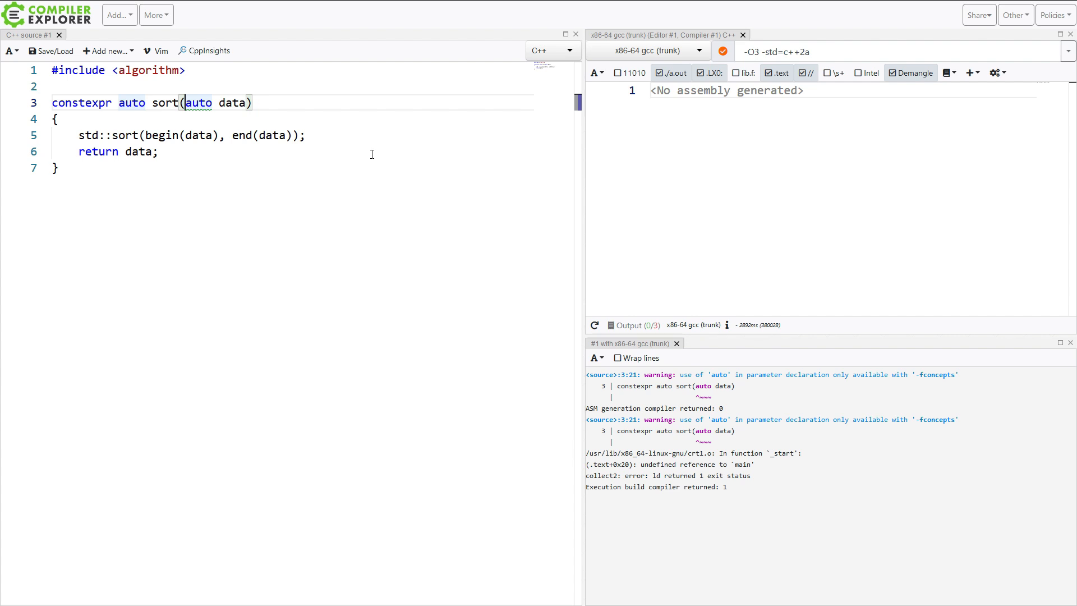
Start int main() below the function and declare constexpr auto sorted_data = sort(...)
left_click(372, 154)
key("Down")
key("Return")
key("Return")
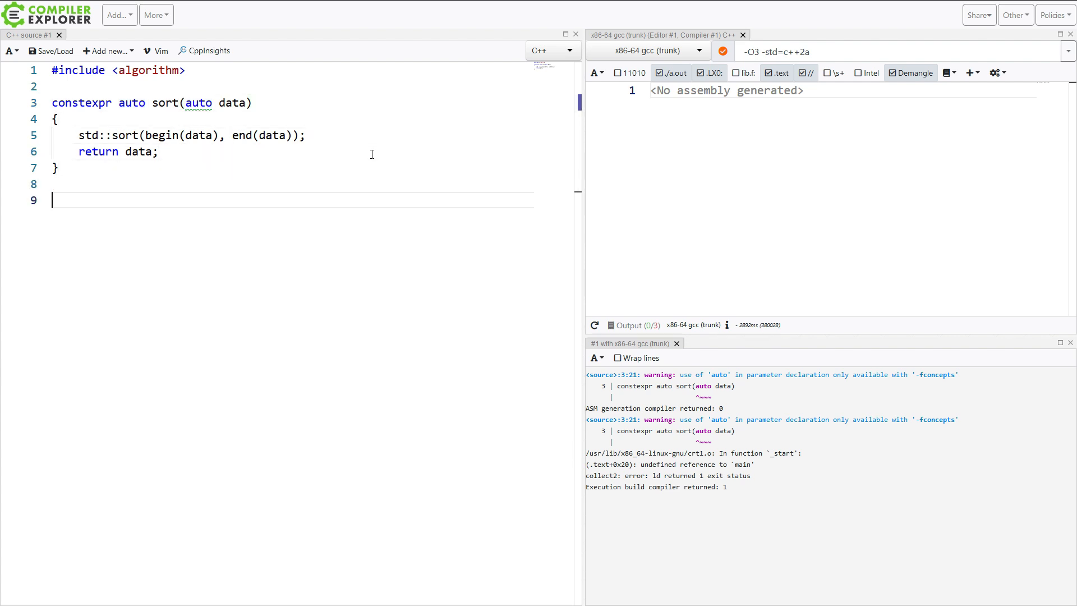
type("int main()")
key("Return")
type("{")
key("Return")
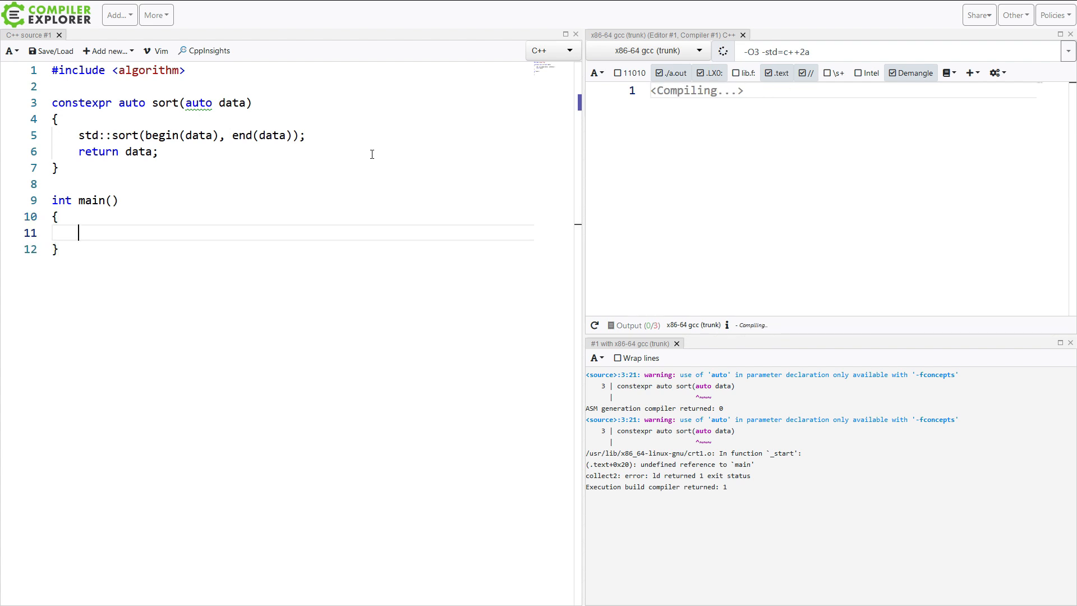
type("constexpr sorted_data")
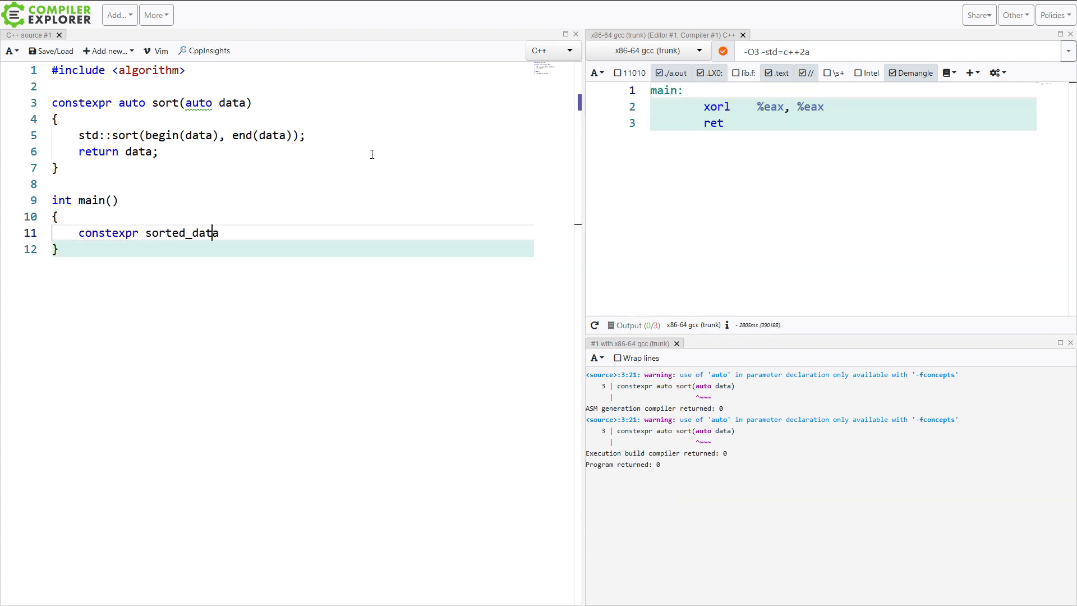
key("ctrl+Left")
key("Left")
type("auto")
key("End")
type("= sort(std::array{")
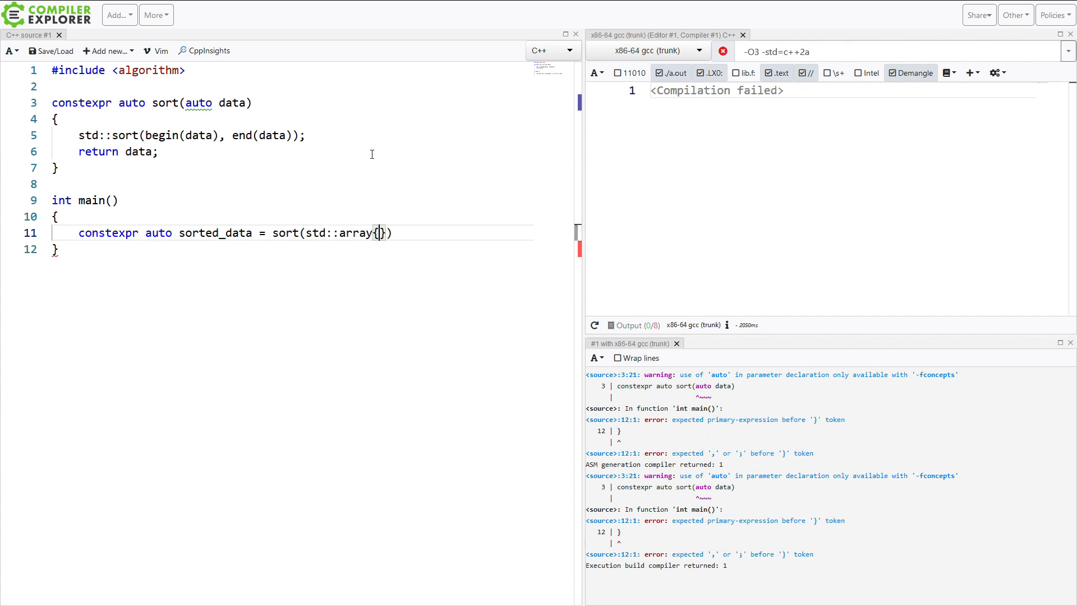
type("34,21,13,")
type("1,")
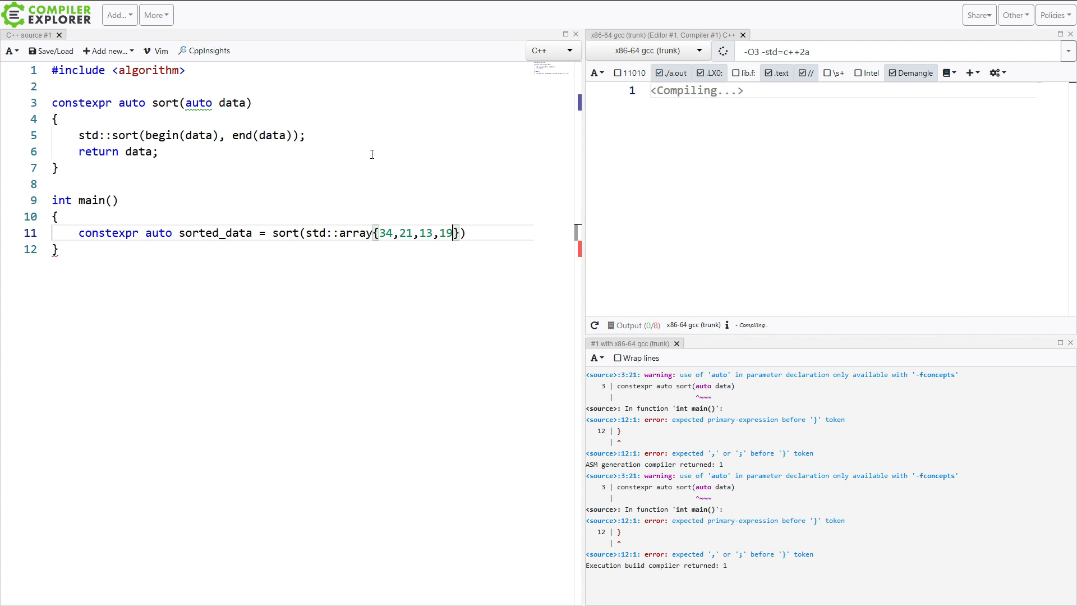
type(" 9})")
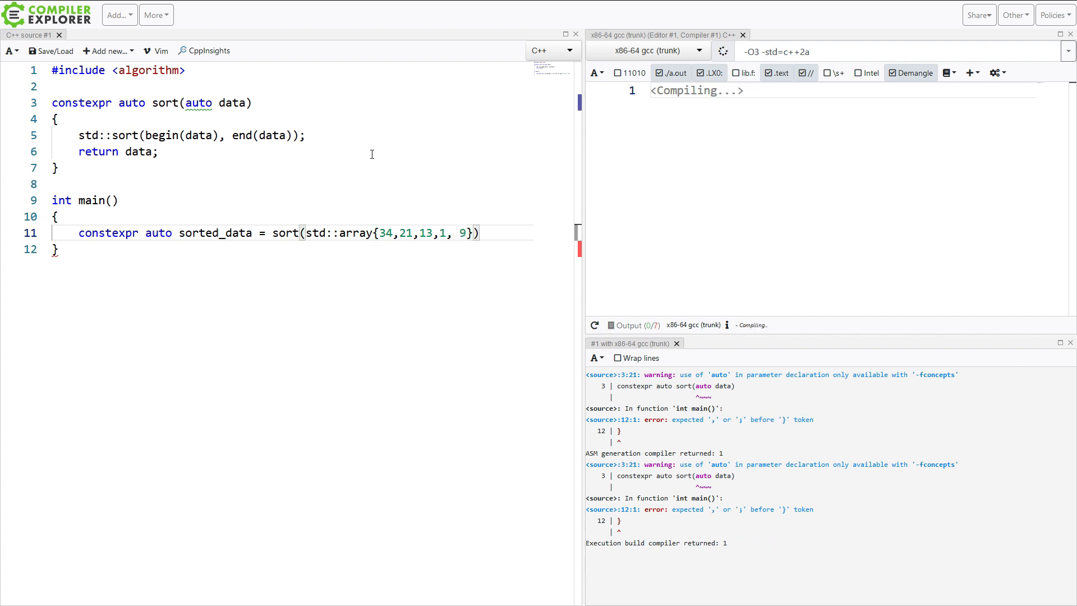
type(";")
Finish the std::array{34,21,13,1,9} argument, fix its spacing, and ready an indented line below
key("Left")
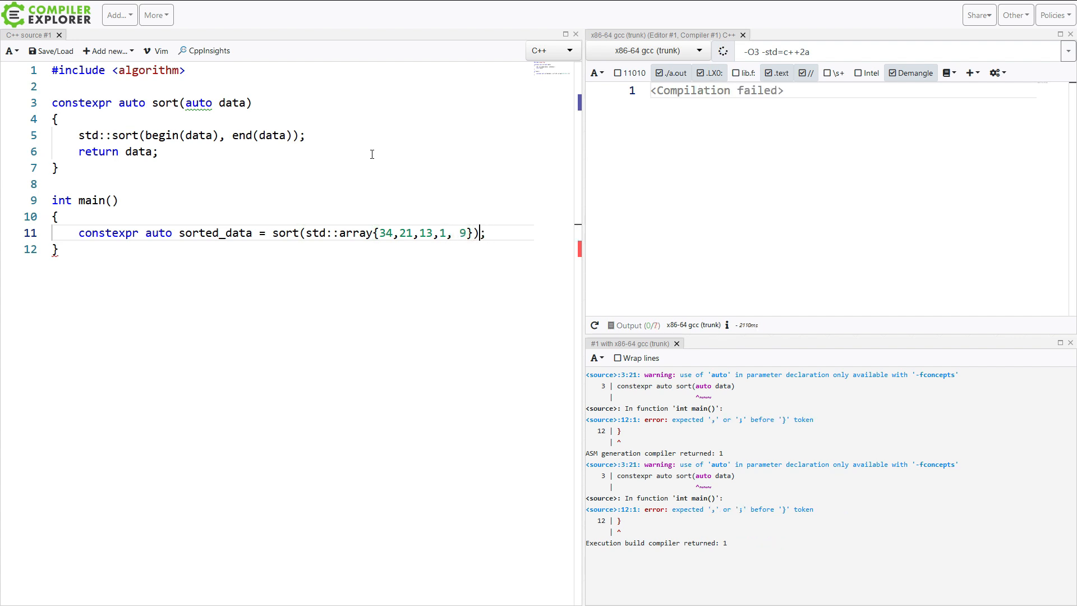
key("Left")
key("Left")
key("Left")
key("BackSpace")
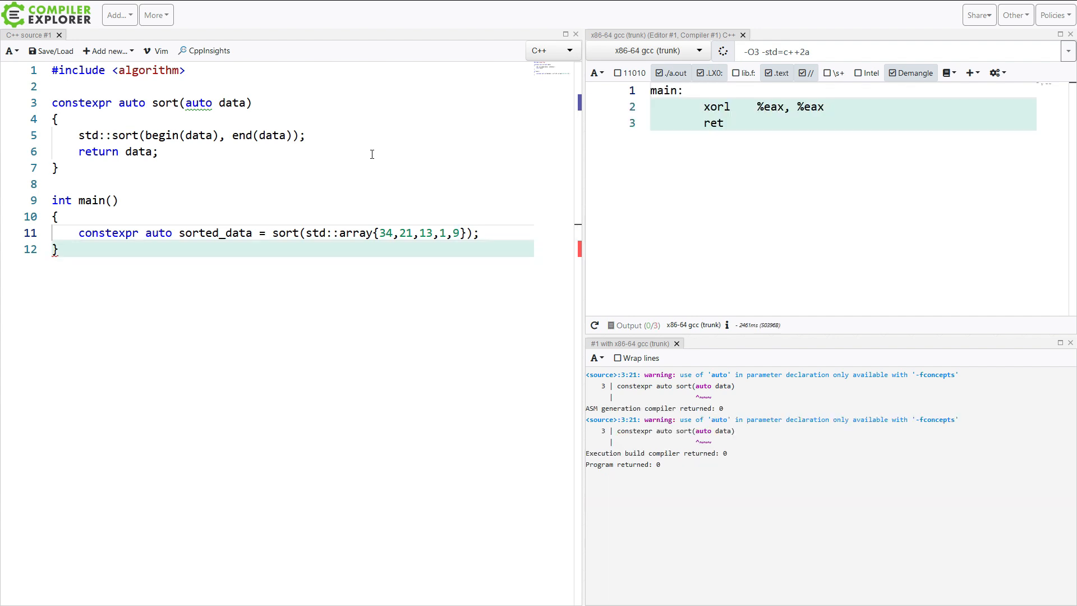
key("End")
key("Return")
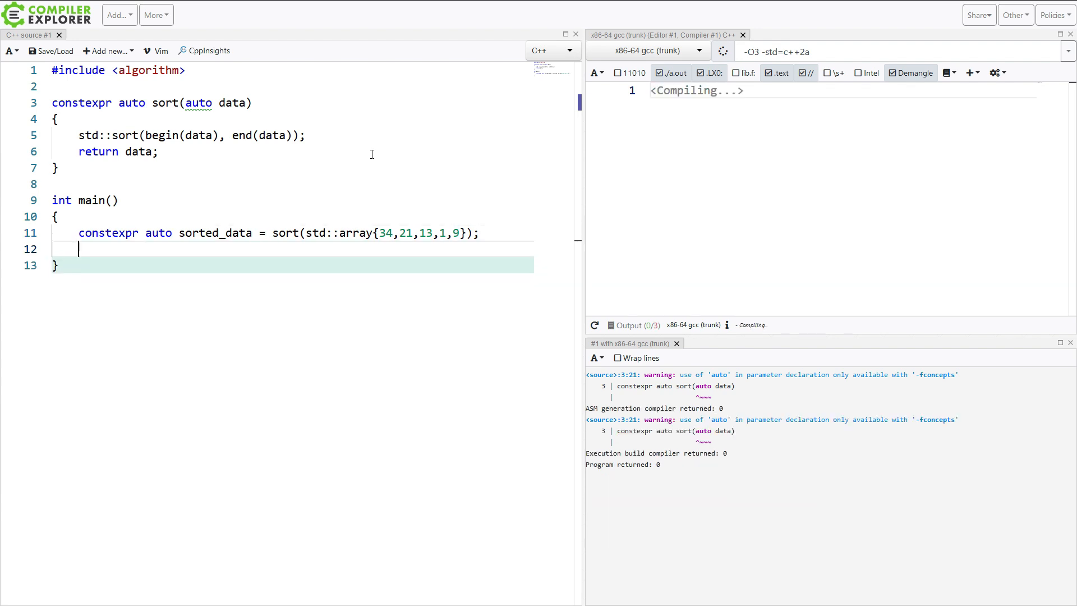
key("Up")
key("Tab")
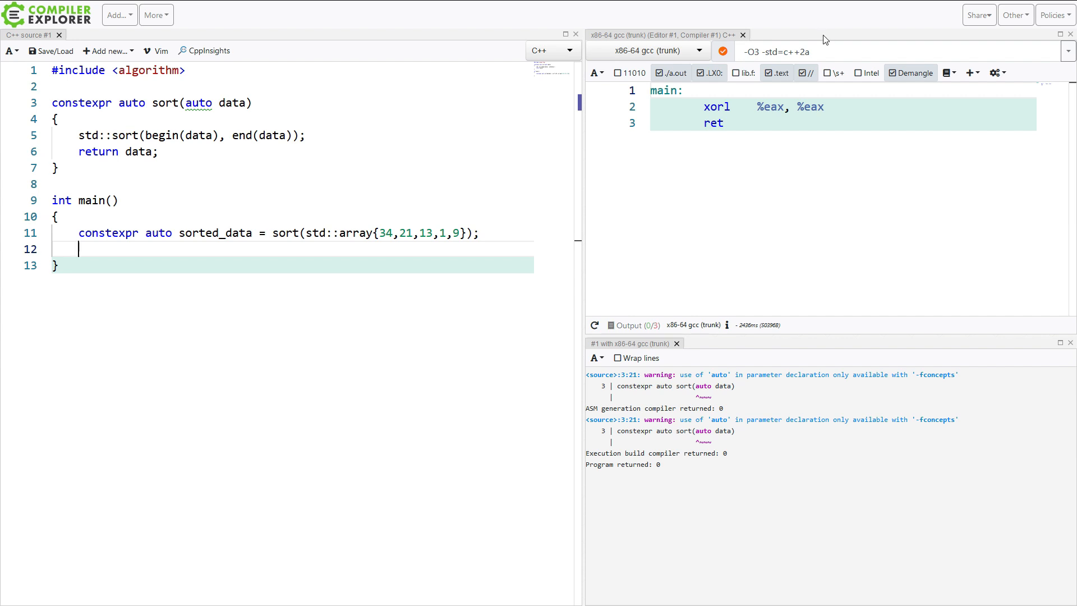
Switch assembly to Intel syntax and add static_assert(std::is_sorted(begin(sorted_data), end(sorted_data)))
left_click(858, 73)
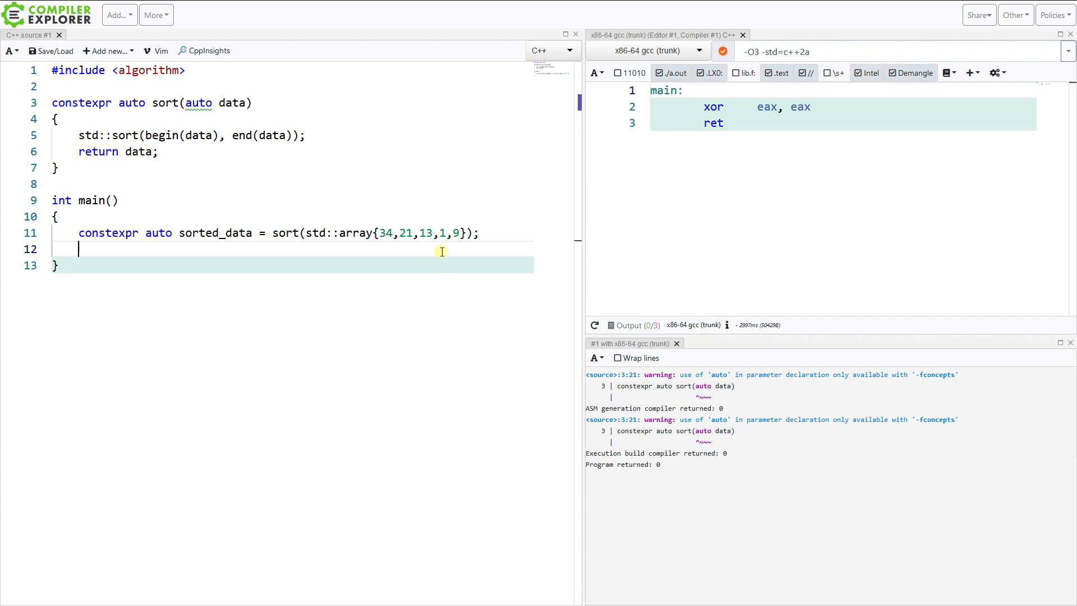
type("sta")
type("tic_asse")
type("rt(std::")
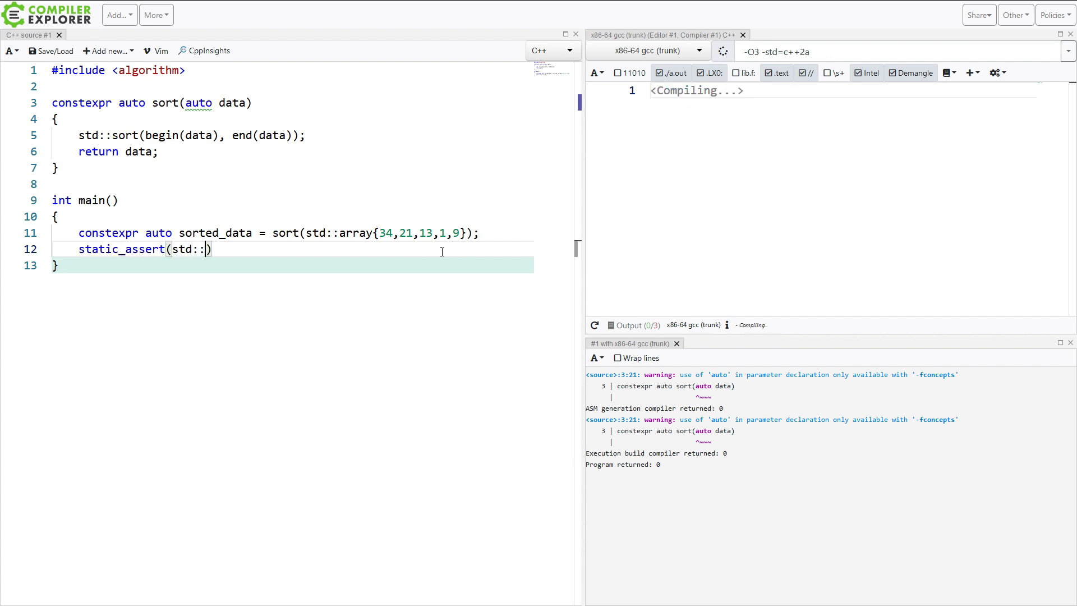
type("is_sorted(begin(sorted_data), end(sor")
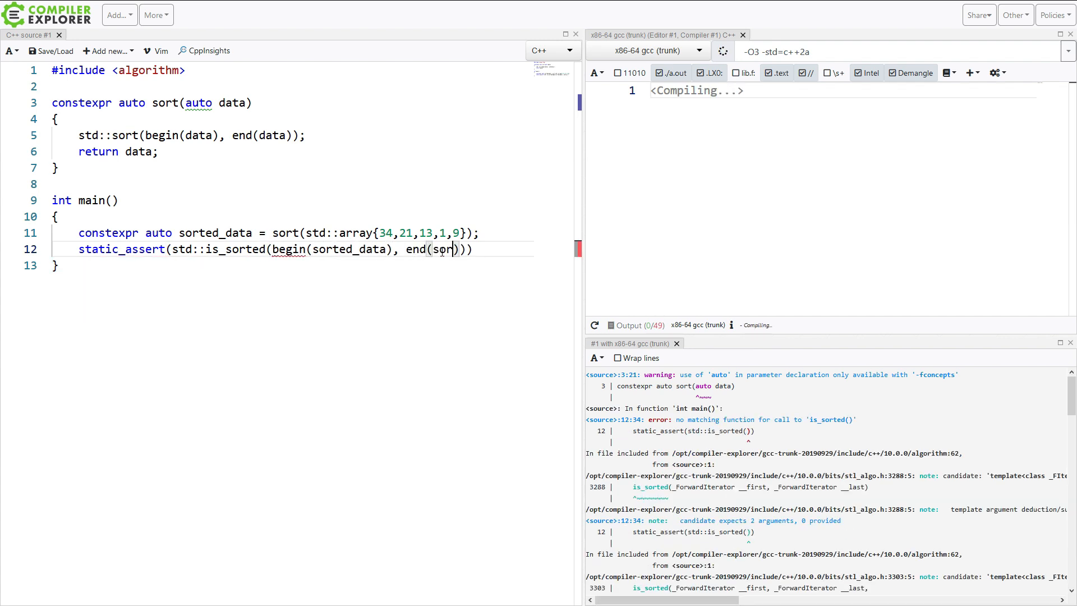
type("ted_data")
key("End")
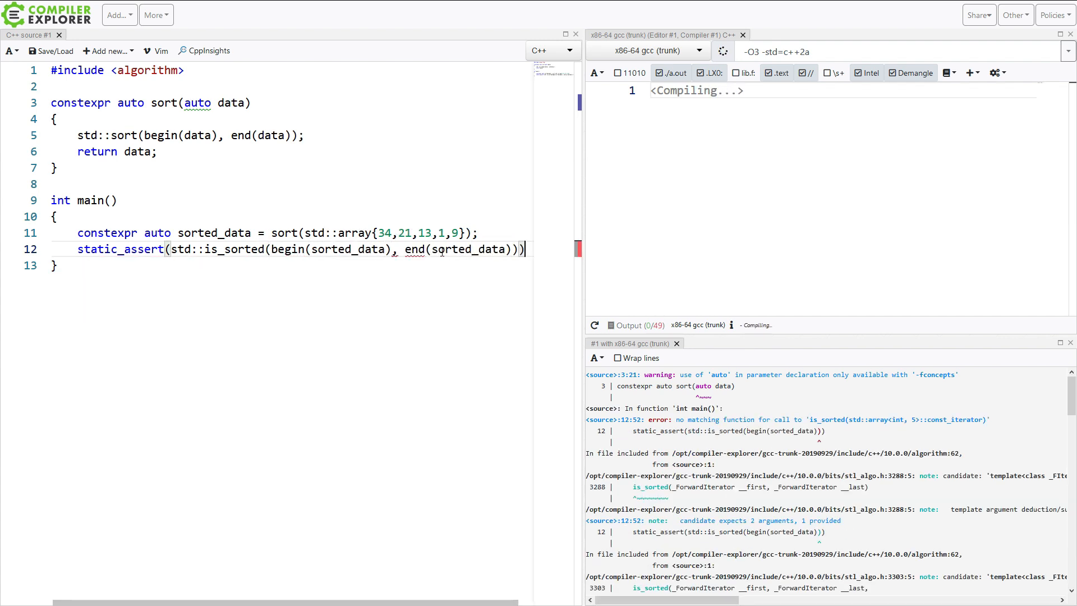
type(";")
key("Return")
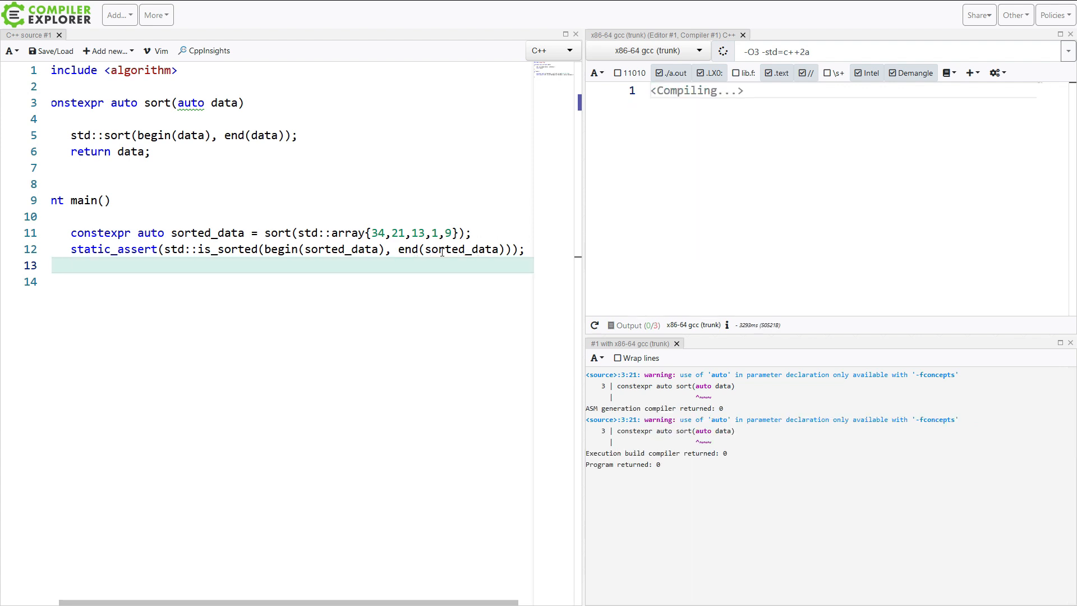
type("return sorted")
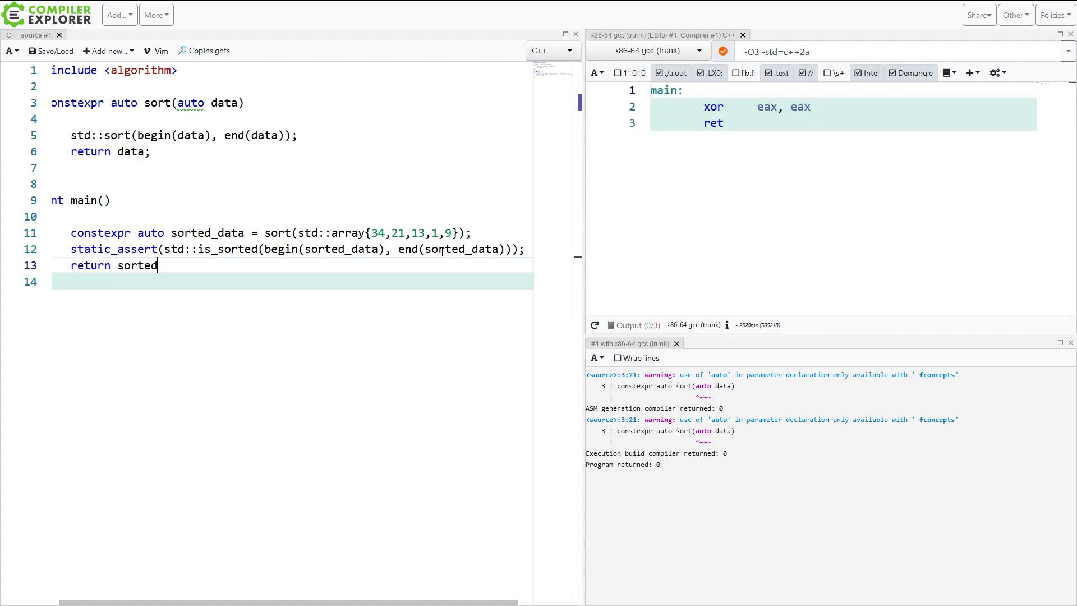
type("_data[0];")
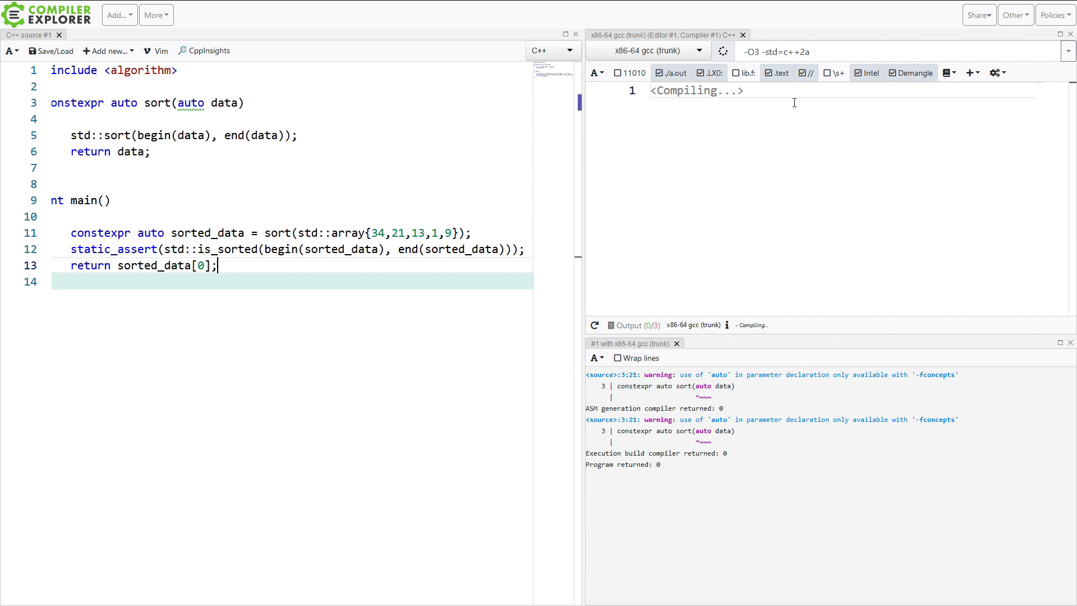
Return sorted_data[0] from main and highlight mov eax, 1 in the assembly output
left_click_drag(797, 107, 723, 107)
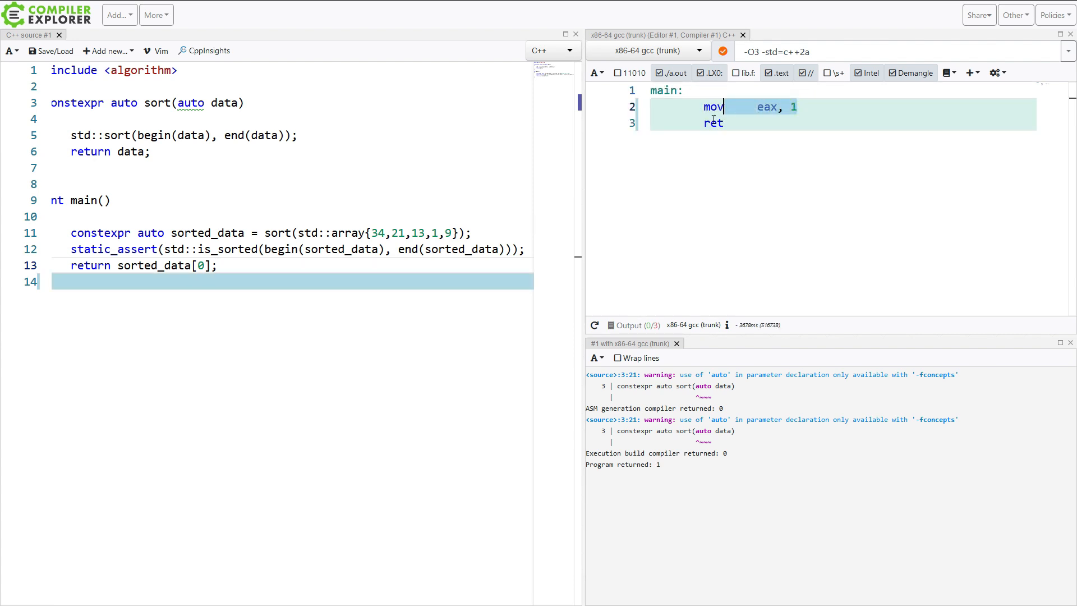